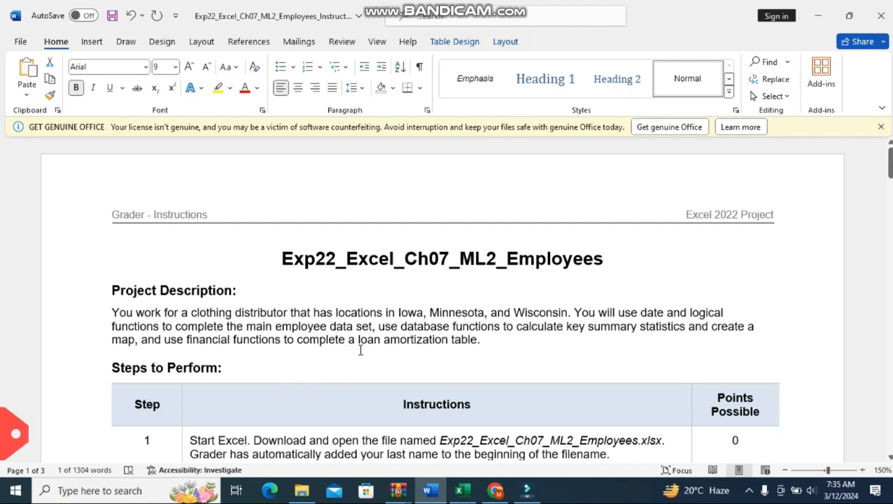
Highlight the step 1 row of the instructions table in yellow
scroll(362, 348, "down", 1)
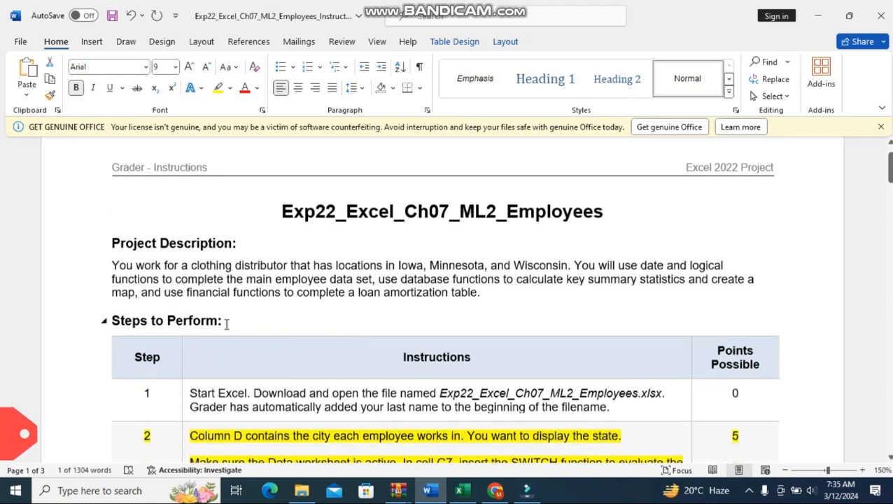
left_click(74, 392)
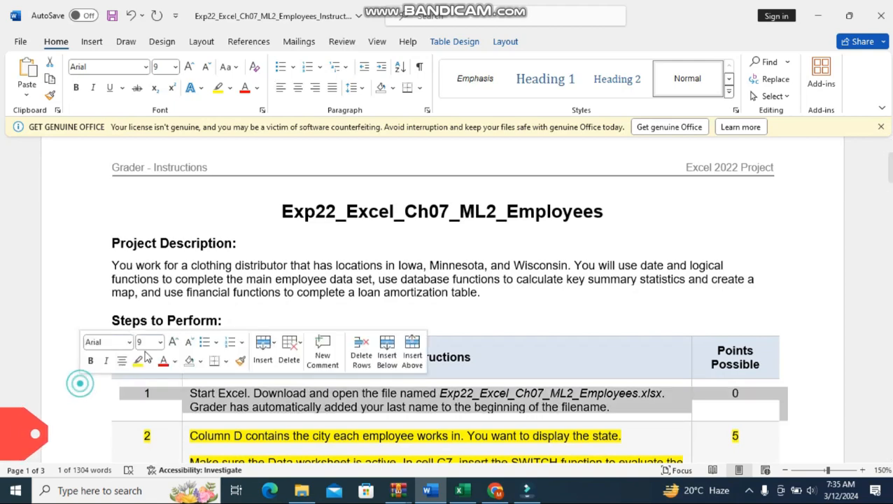
left_click(135, 361)
scroll(135, 361, "down", 1)
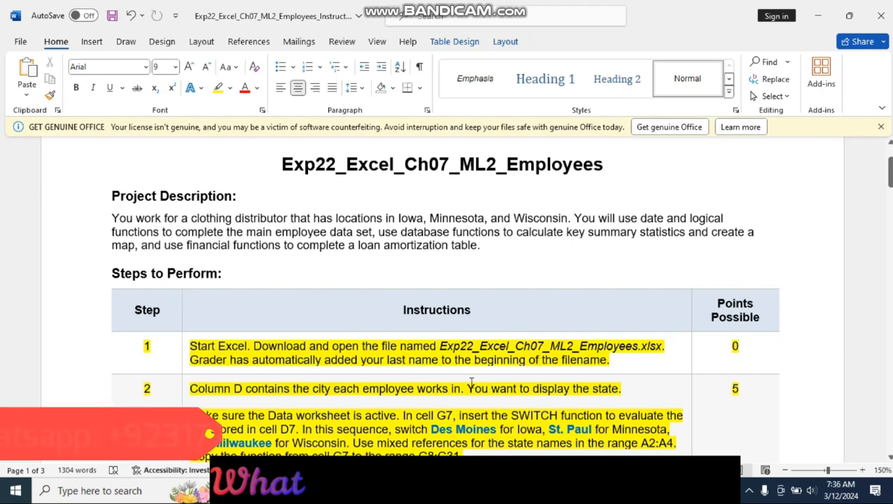
Switch to the Employees workbook in Excel and clear the contents of cell G7
key("alt+Tab")
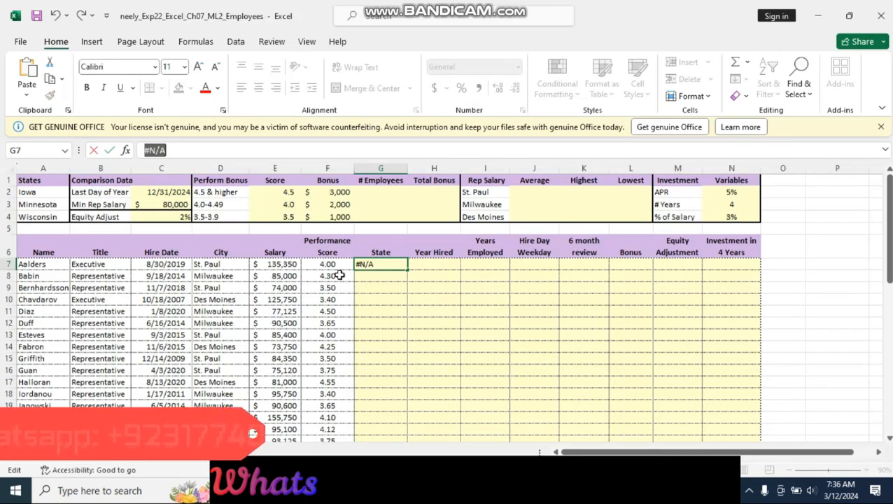
key("Escape")
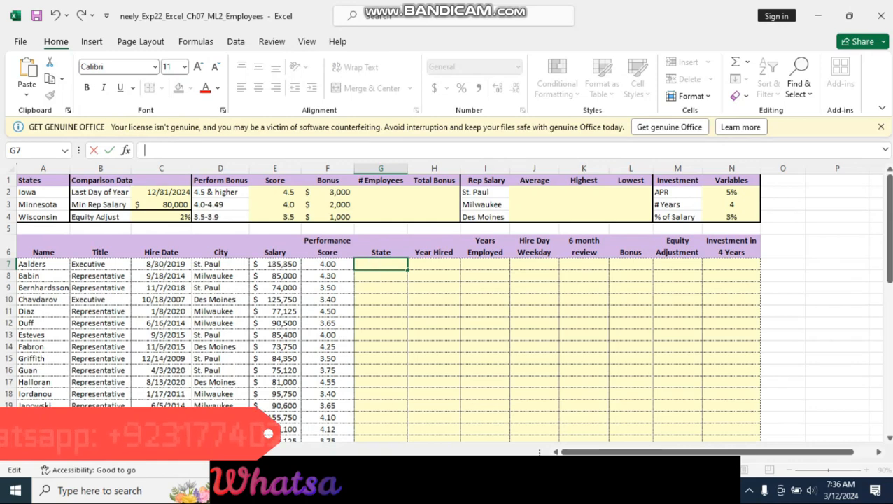
Consult step 2 of the Word instructions, and in Excel start a SWITCH formula in cell G7 that evaluates D7
key("alt+Tab")
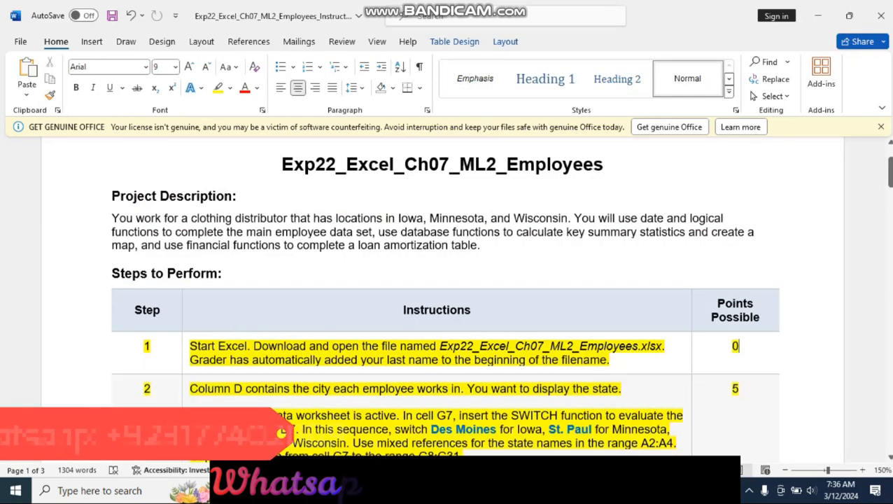
scroll(235, 342, "down", 1)
scroll(236, 342, "down", 3)
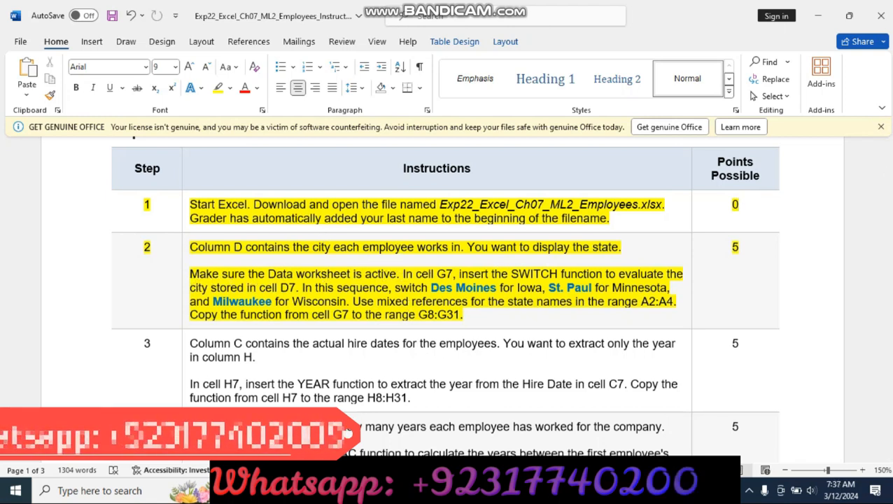
left_click(439, 491)
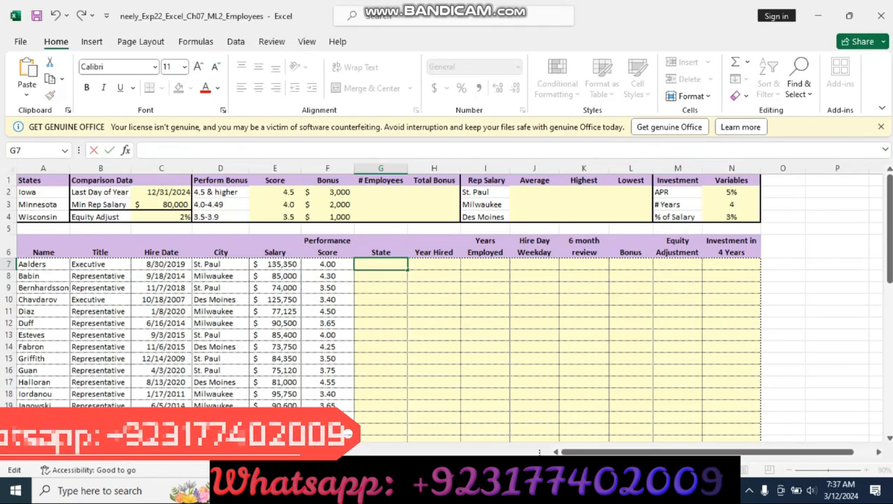
left_click(409, 490)
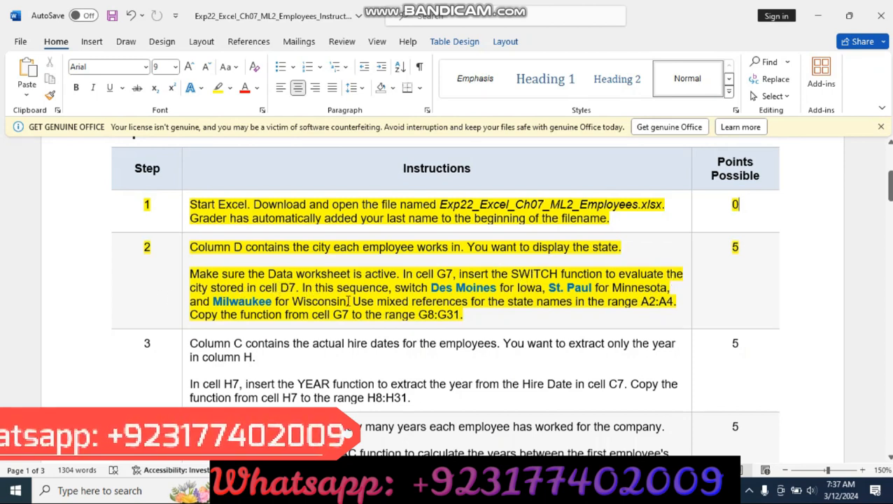
key("alt+Tab")
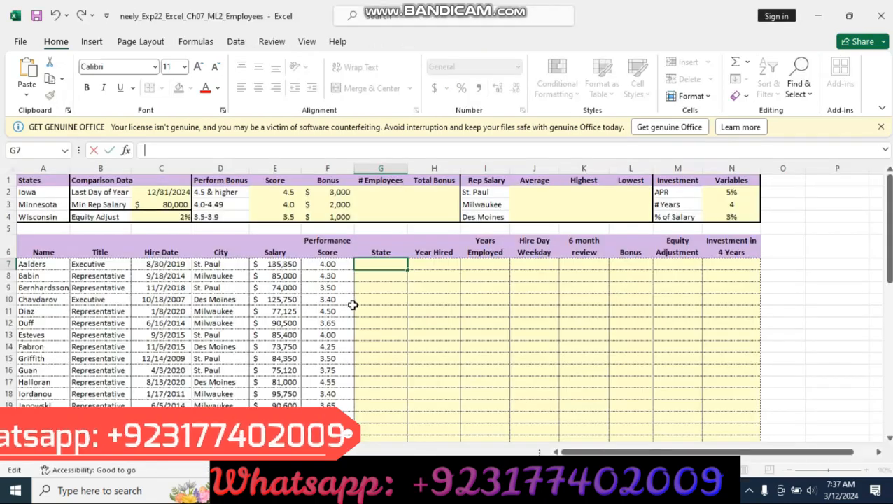
type("=")
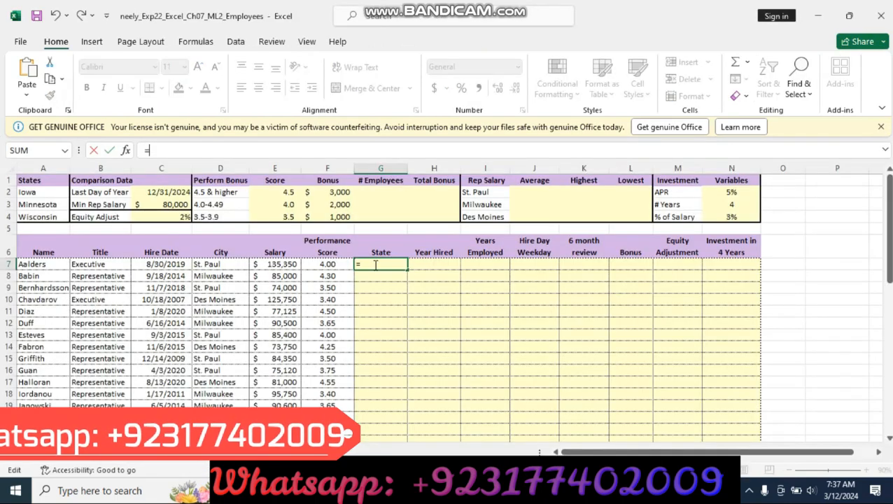
type("sw")
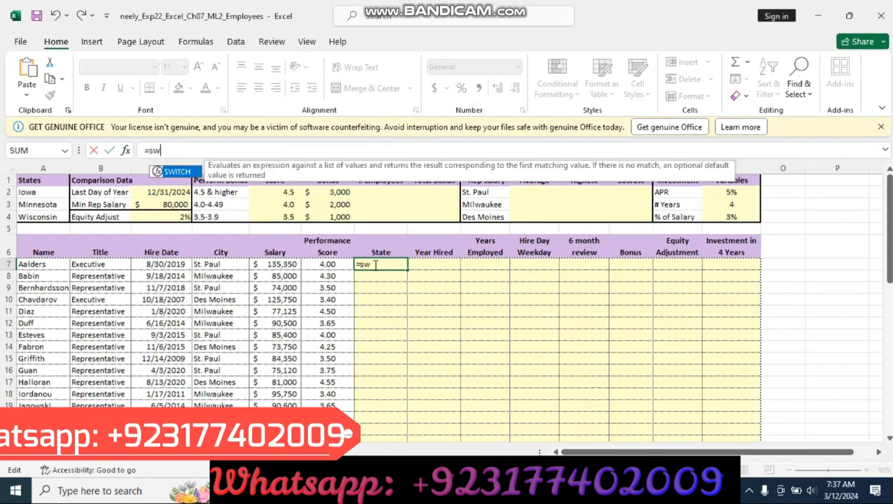
type("itch(")
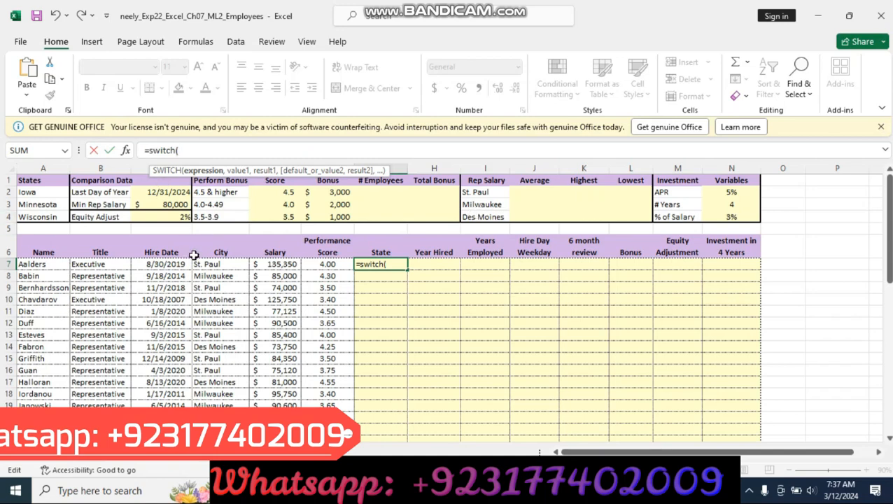
left_click(221, 267)
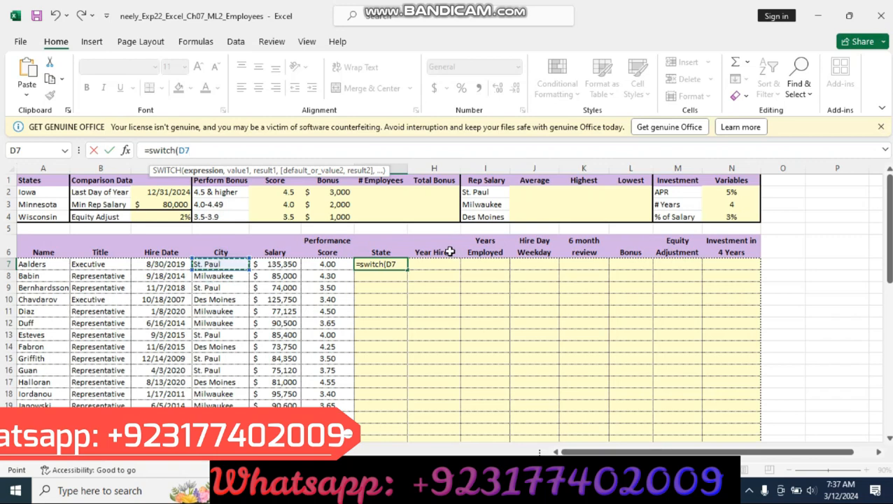
type(",")
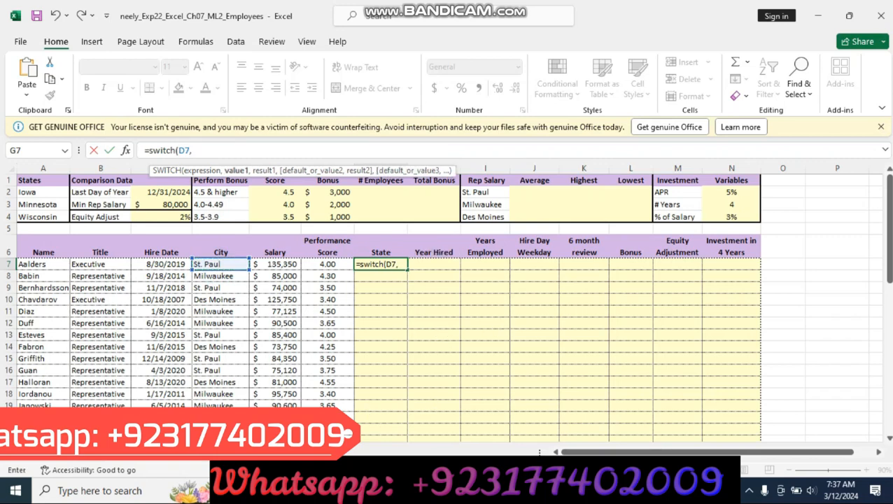
Copy "Des Moines" from the Word instructions and enter it as the first value of the SWITCH formula in Excel
left_click(447, 490)
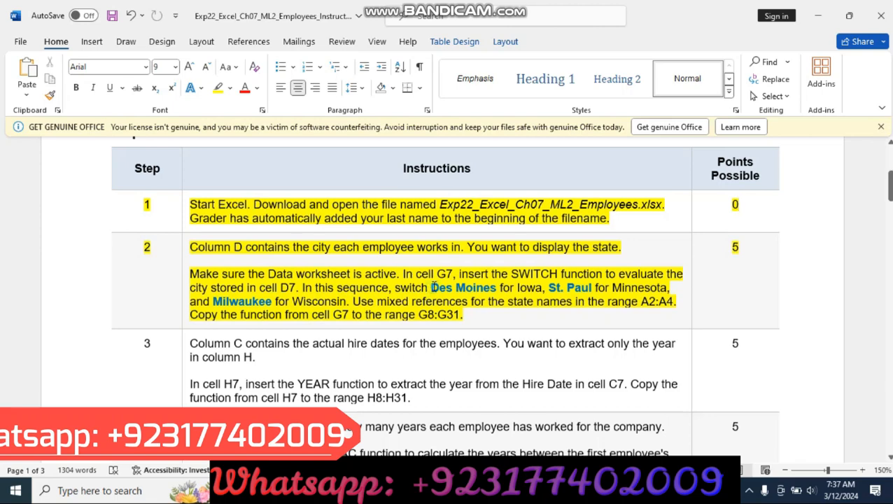
left_click_drag(432, 287, 495, 288)
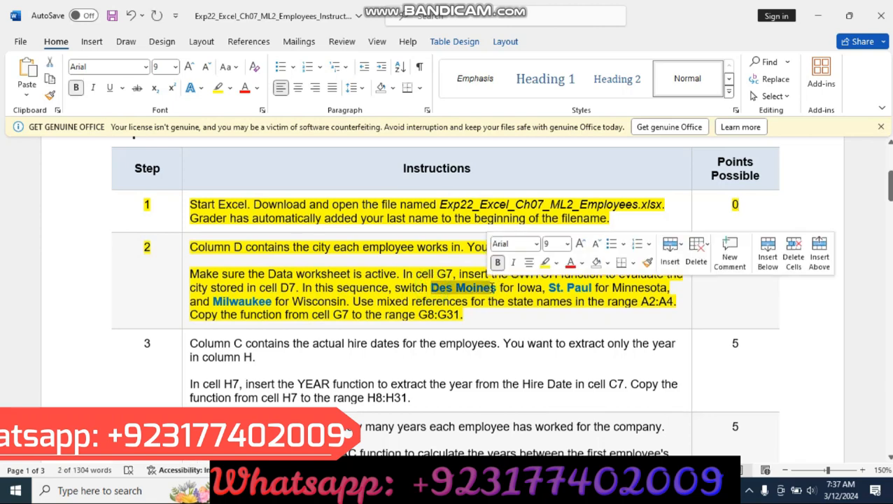
left_click(647, 319)
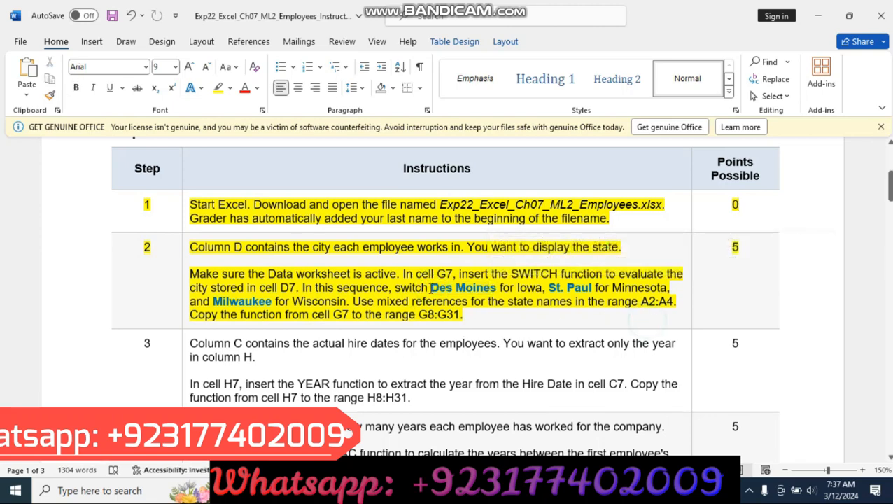
left_click_drag(431, 288, 497, 288)
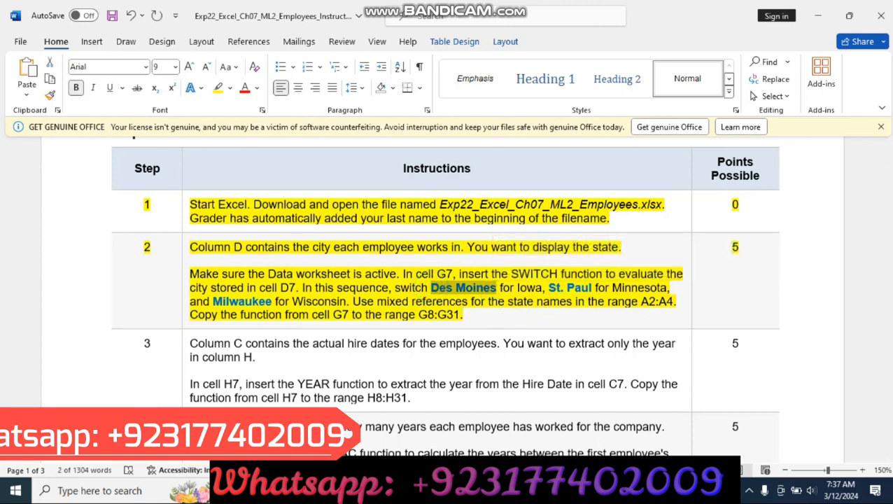
key("alt+Tab")
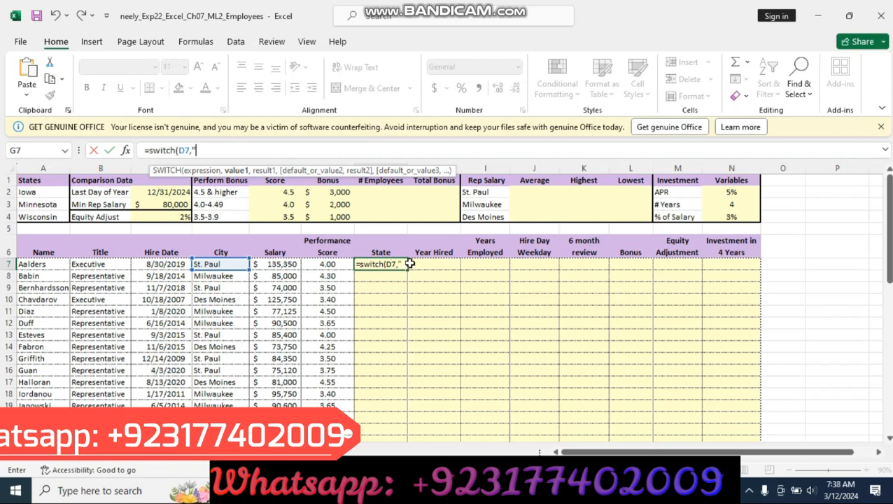
type("Des Moines")
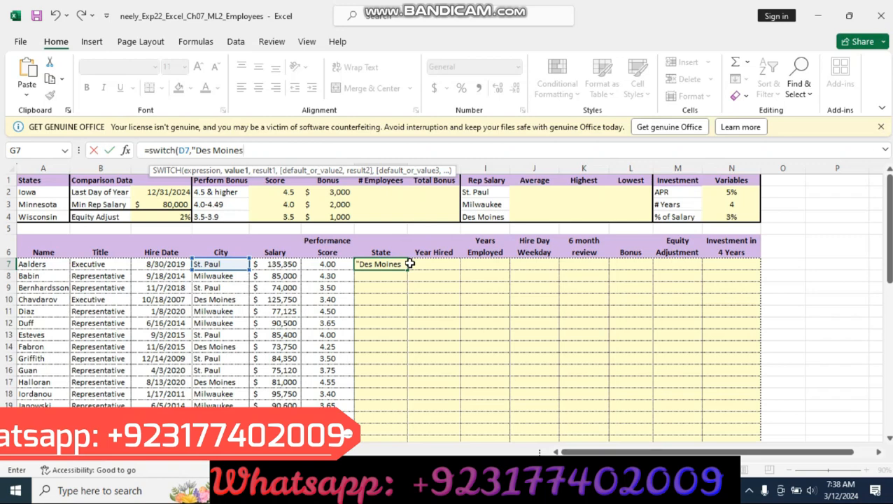
type("\",")
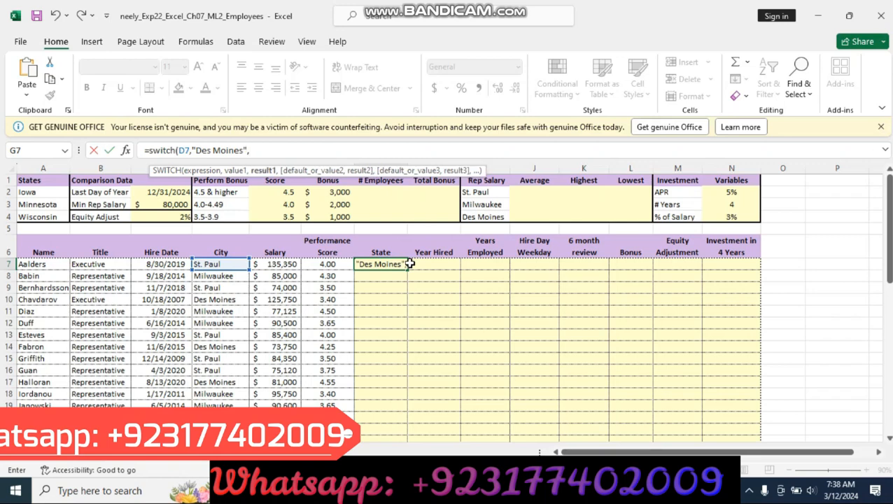
Add the Iowa cell as the first result of the SWITCH formula, using the absolute reference $A$2
left_click(34, 192)
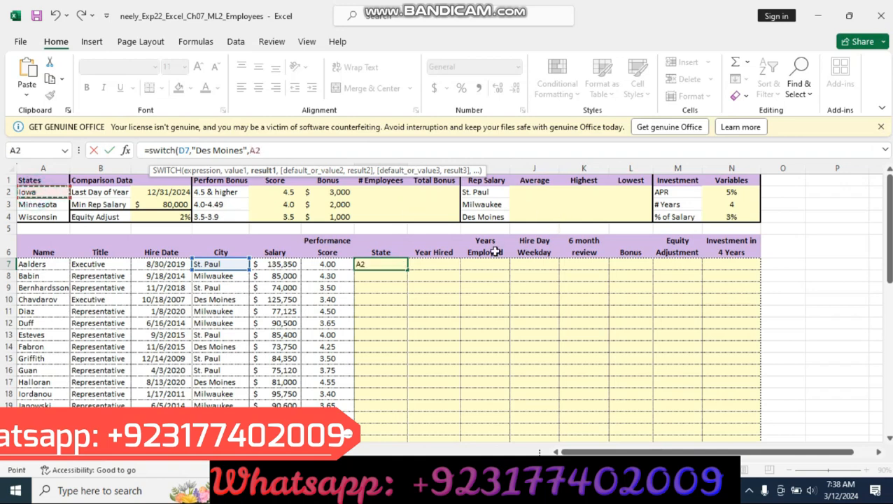
left_click(254, 149)
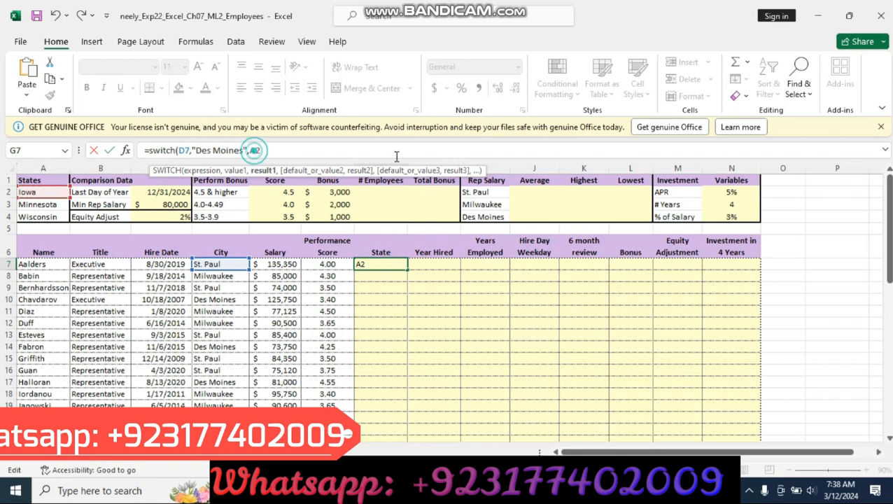
key("F4")
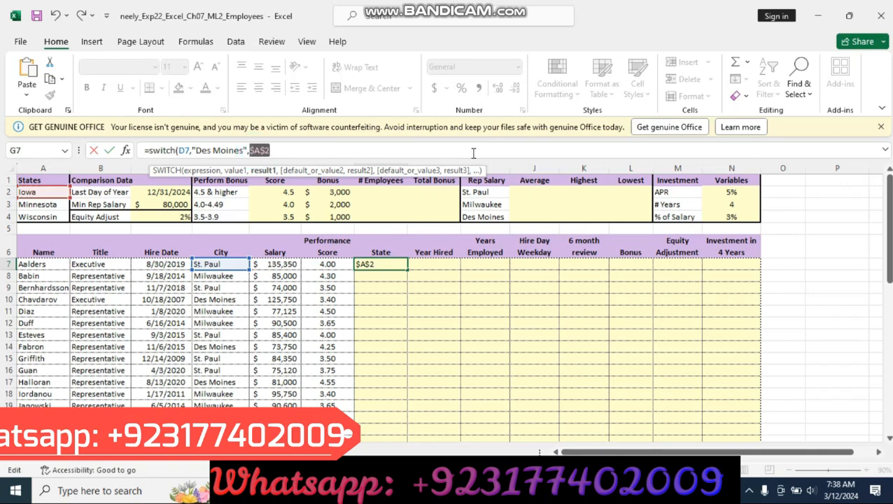
left_click(283, 151)
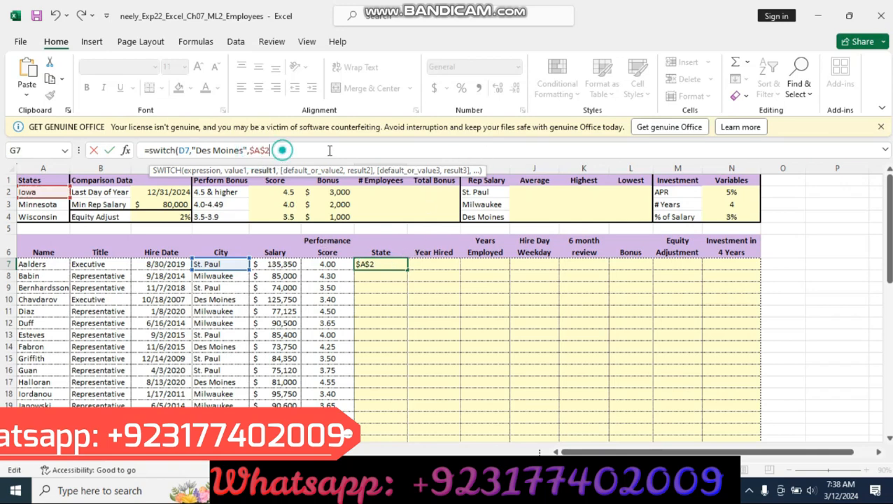
type(",")
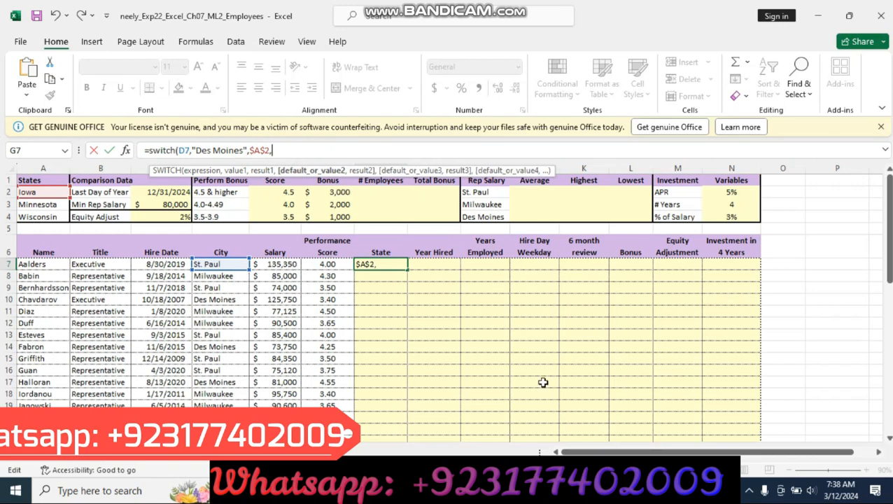
Copy "St. Paul" from the Word instructions and enter it as the second value of the SWITCH formula in Excel
key("alt+Tab")
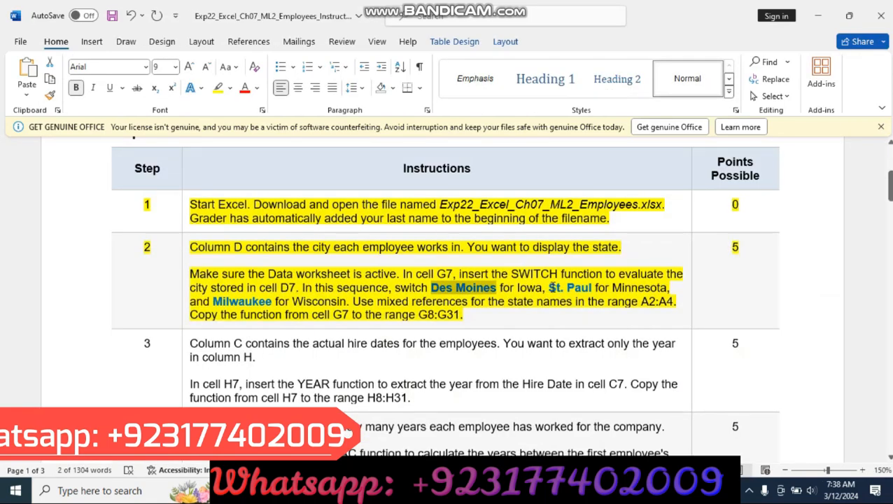
left_click_drag(550, 288, 589, 287)
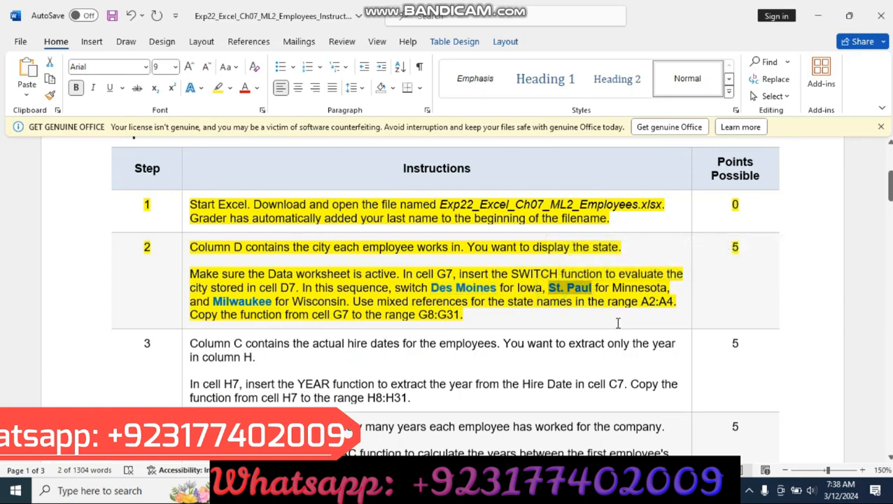
key("alt+Tab")
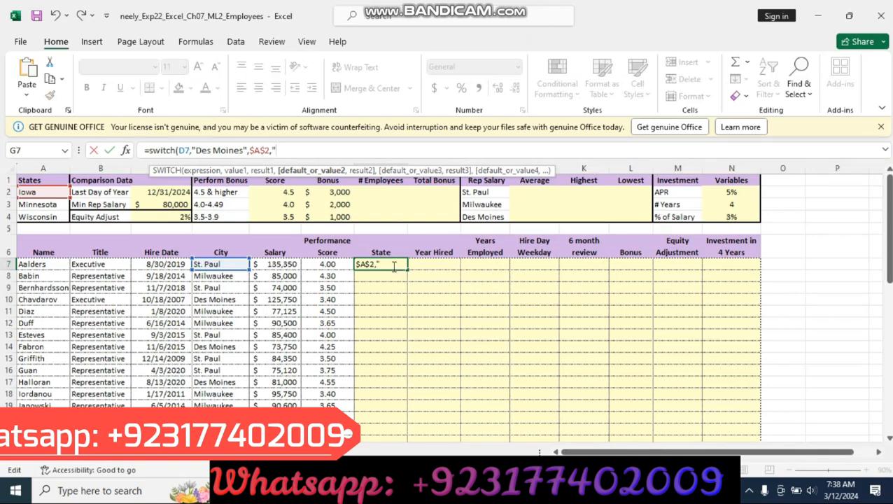
key("ctrl+v")
type("\"")
type(",")
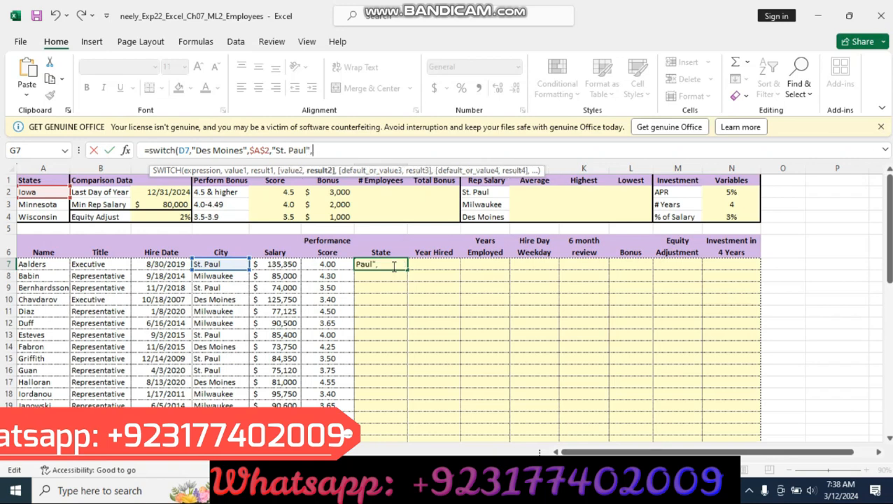
Add the Minnesota cell as the second result of the SWITCH formula, using the absolute reference $A$3
left_click(46, 204)
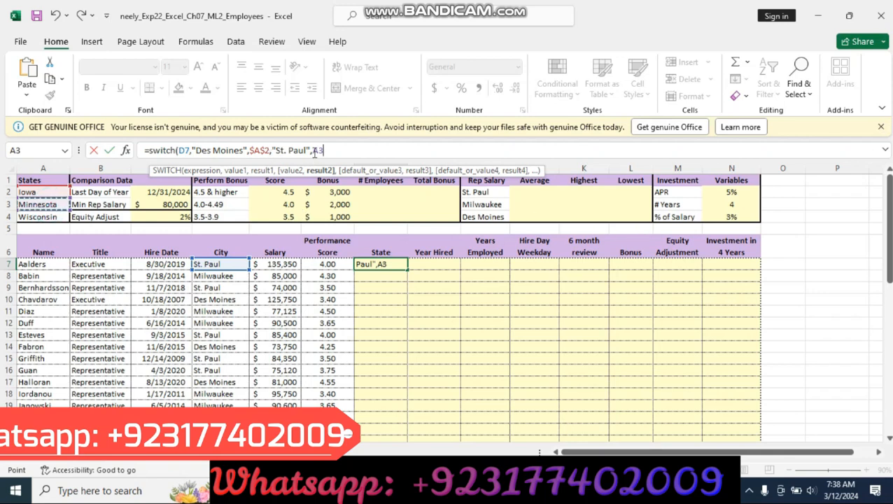
left_click(319, 149)
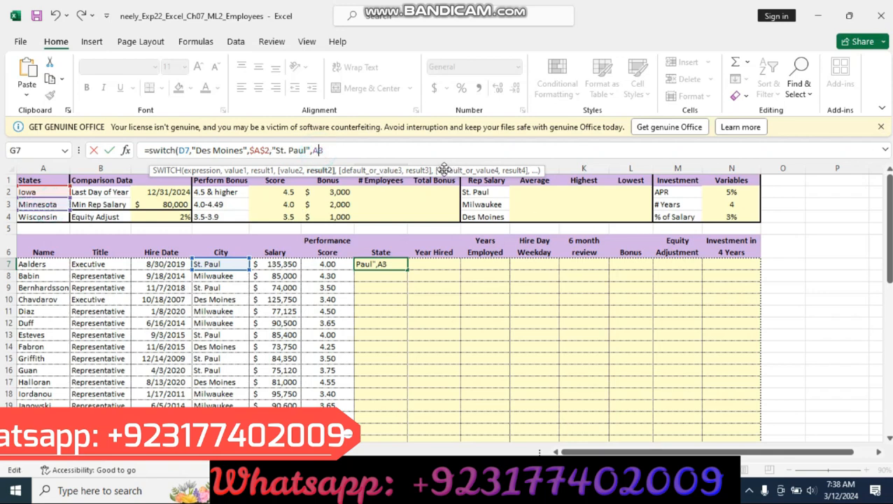
key("F4")
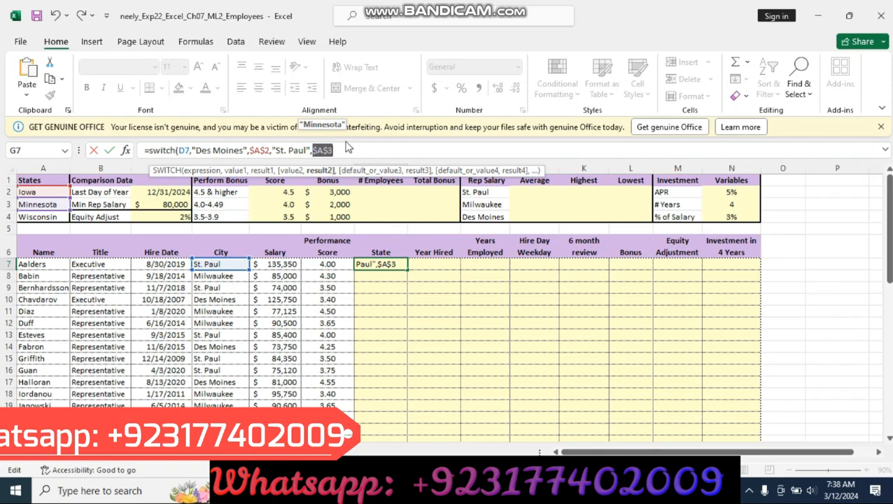
left_click(349, 149)
type(",")
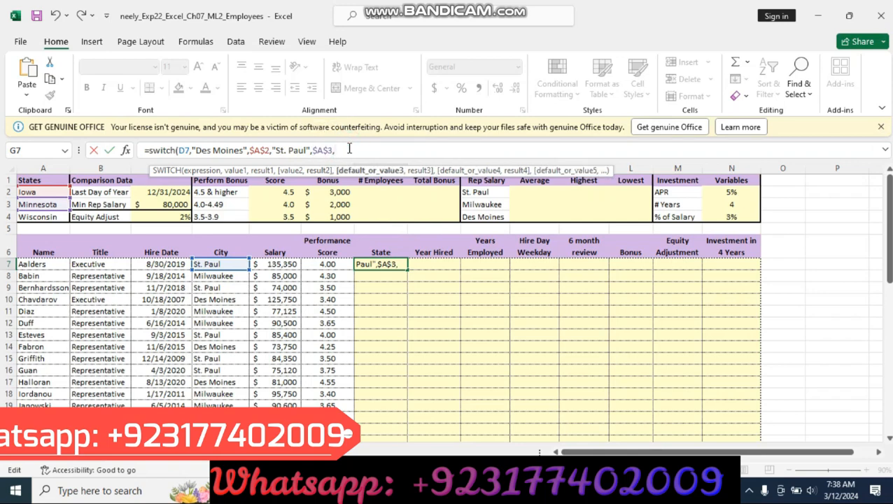
Copy "Milwaukee" from the Word instructions and enter it as the third value of the SWITCH formula in Excel
key("alt+Tab")
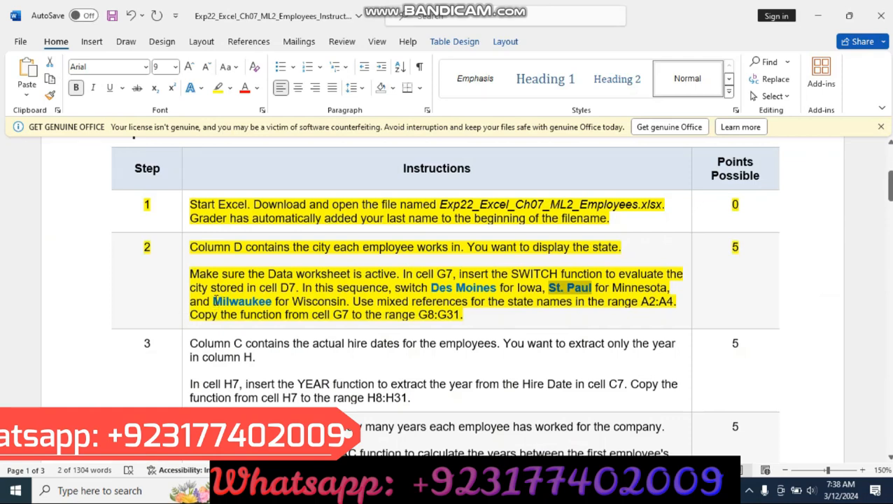
left_click_drag(213, 300, 337, 335)
left_click(329, 331)
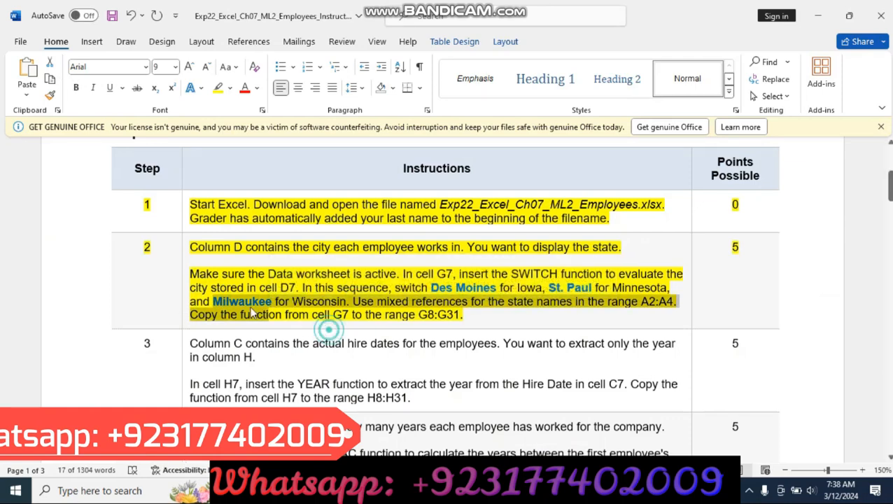
left_click(215, 298)
left_click_drag(213, 301, 273, 301)
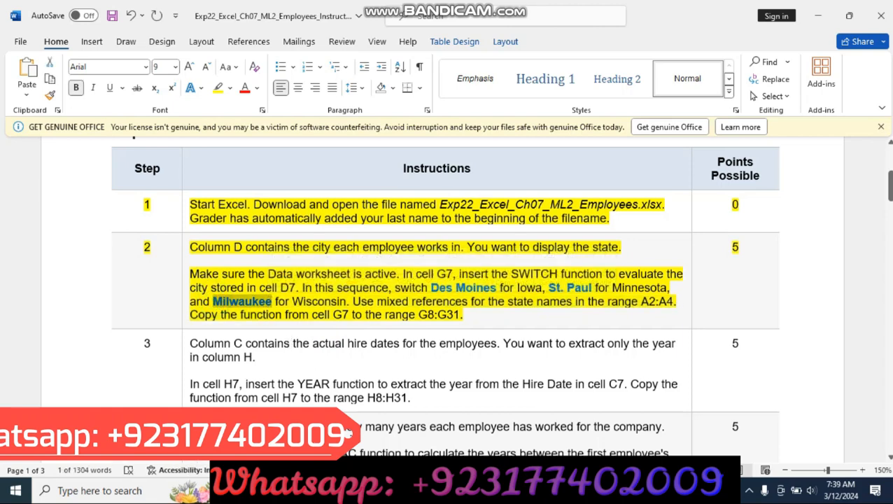
key("alt+Tab")
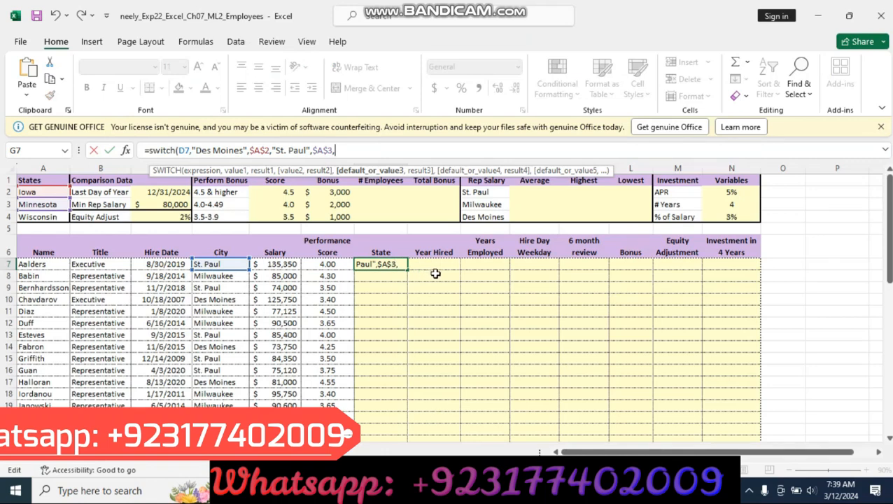
key("ctrl+v")
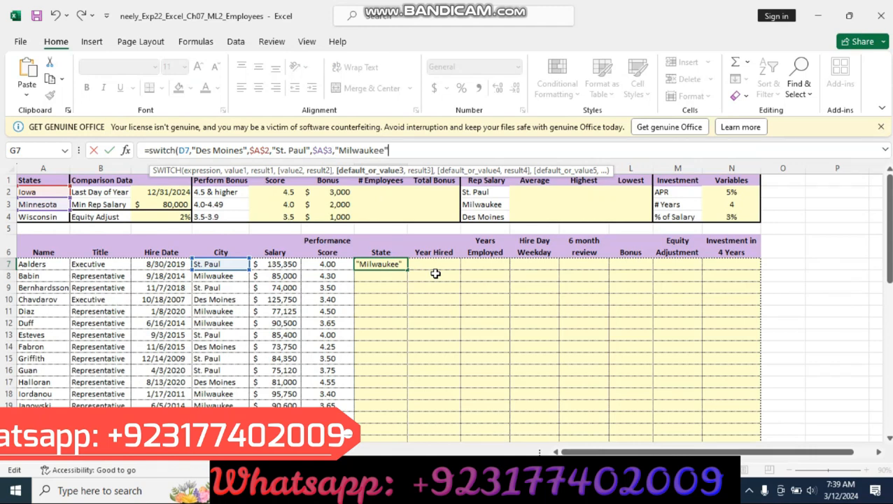
type(",")
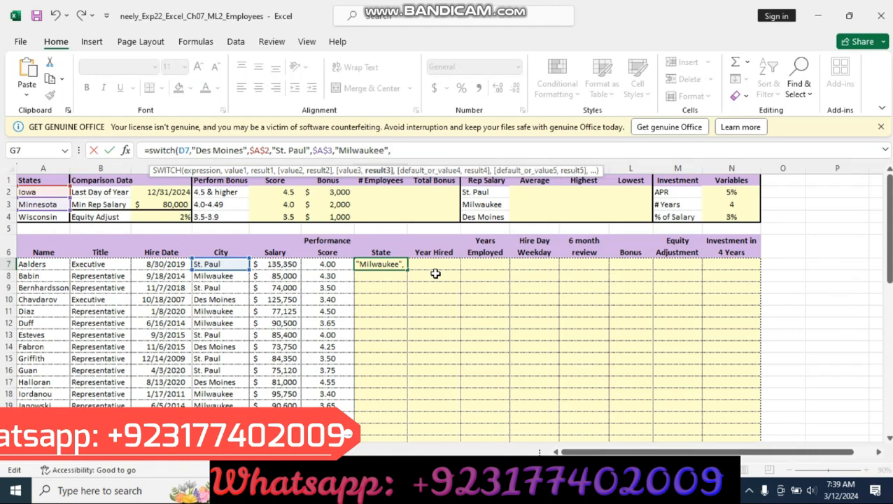
Add the Wisconsin cell as the third result using the absolute reference $A$4, and complete the SWITCH formula
left_click(20, 218)
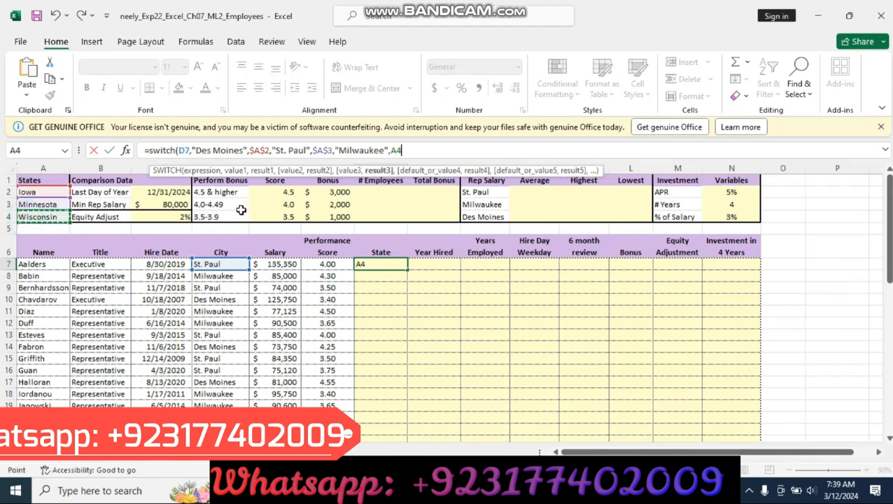
left_click(396, 150)
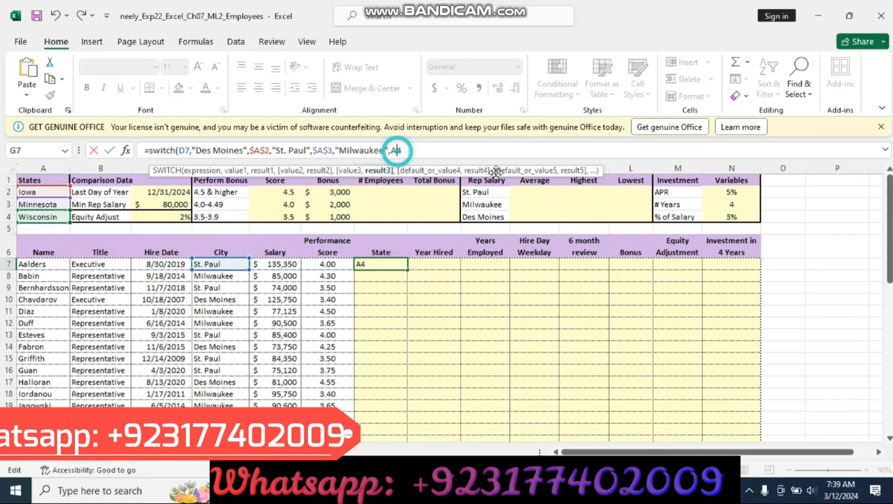
key("F4")
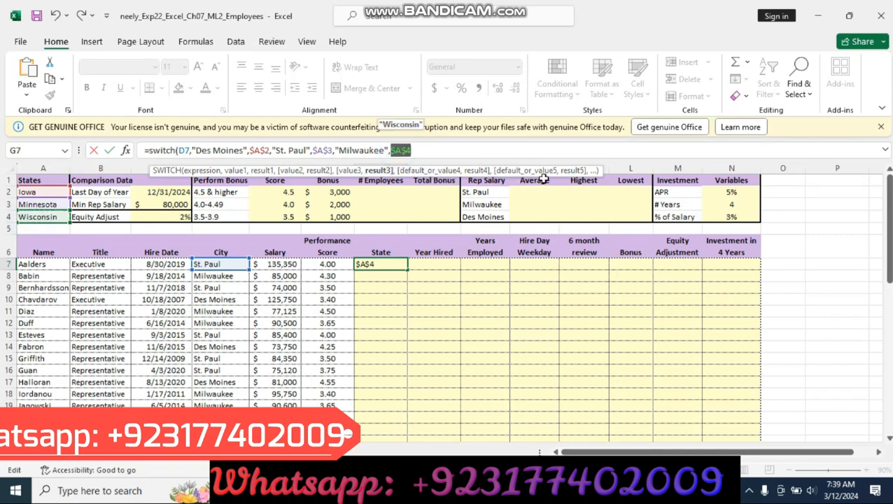
left_click(452, 150)
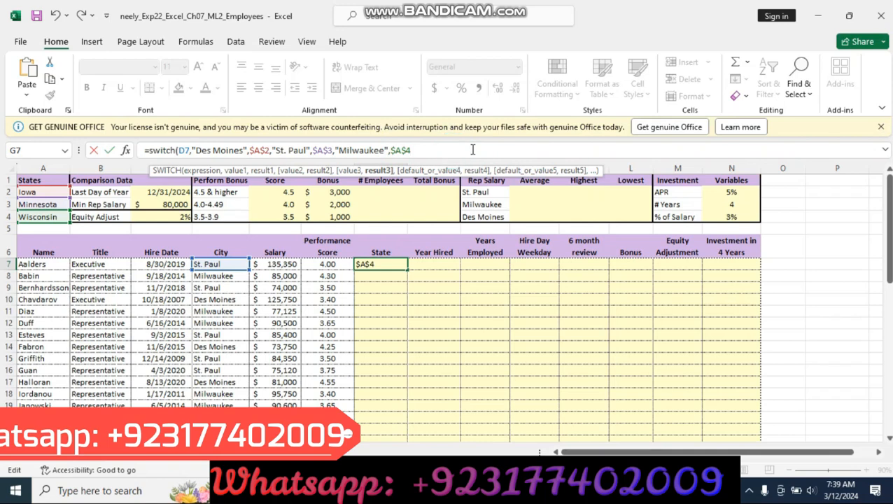
type(")")
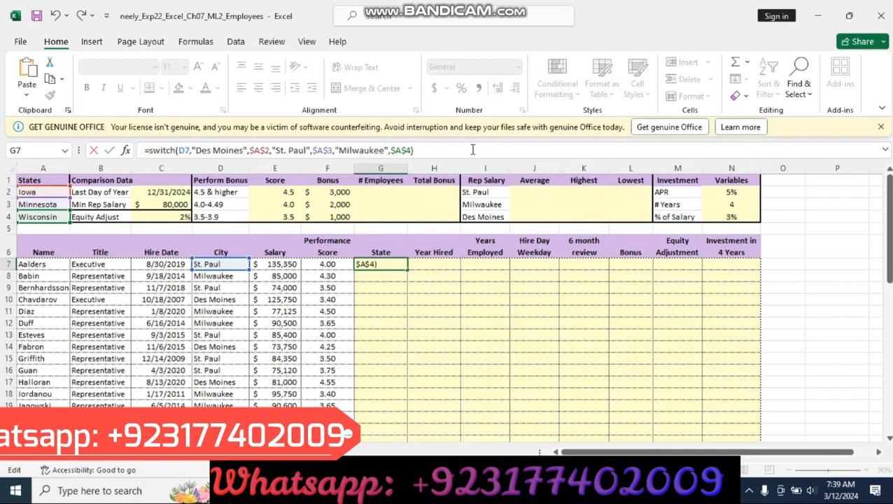
key("Return")
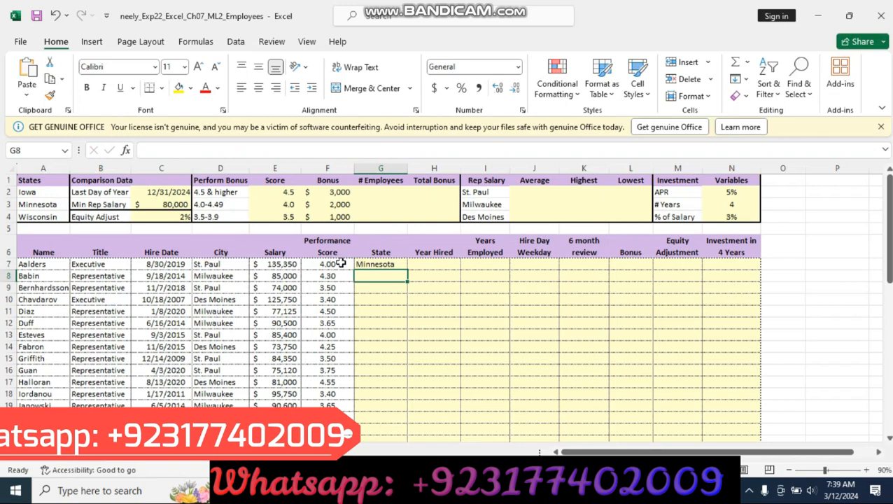
Check the copy range in the Word instructions, then copy the SWITCH formula from cell G7 to G8:G31 in Excel
key("alt+Tab")
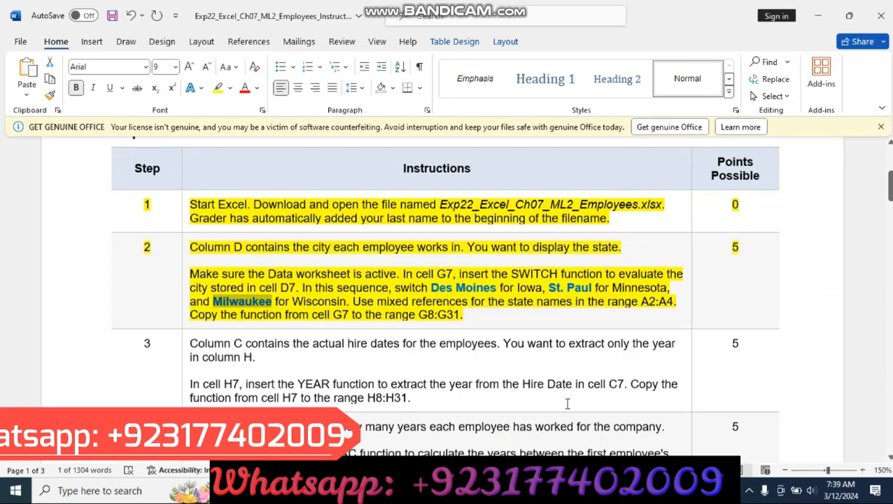
key("alt+Tab")
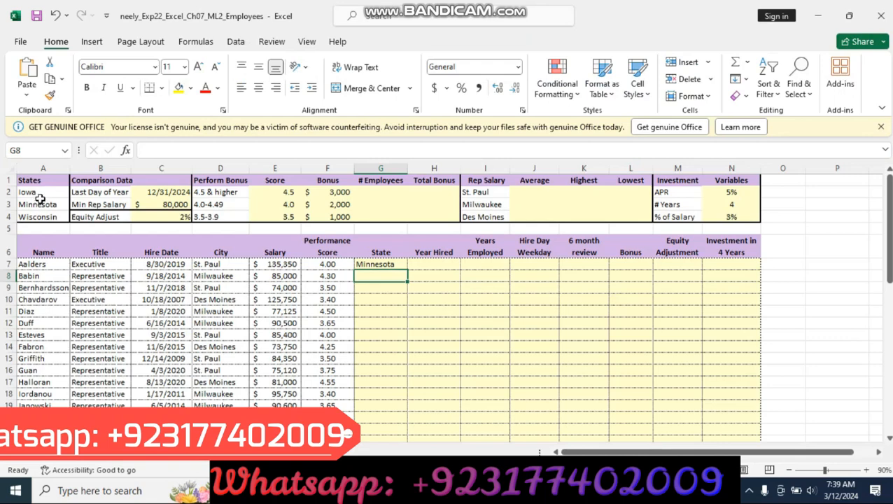
key("alt+Tab")
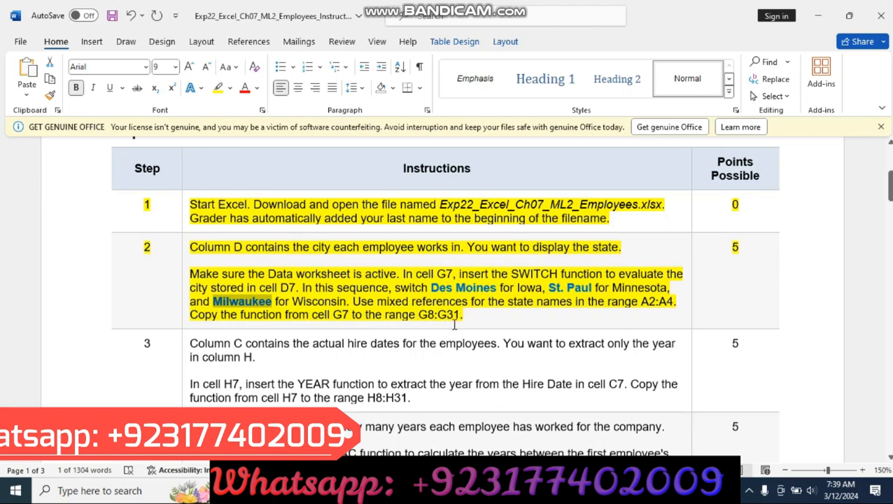
key("alt+Tab")
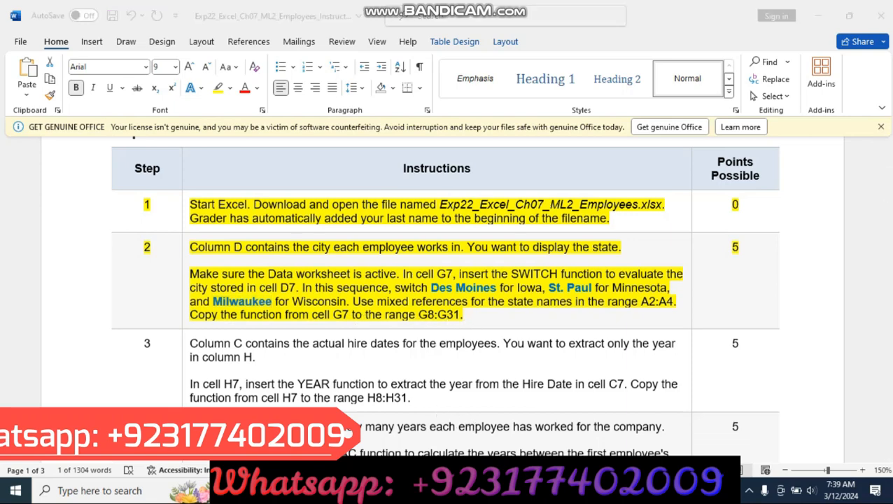
left_click(395, 264)
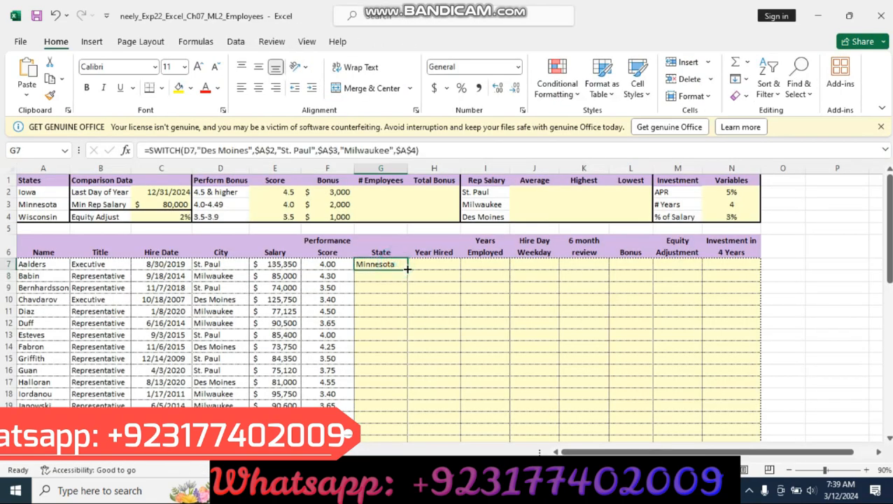
left_click_drag(407, 269, 385, 408)
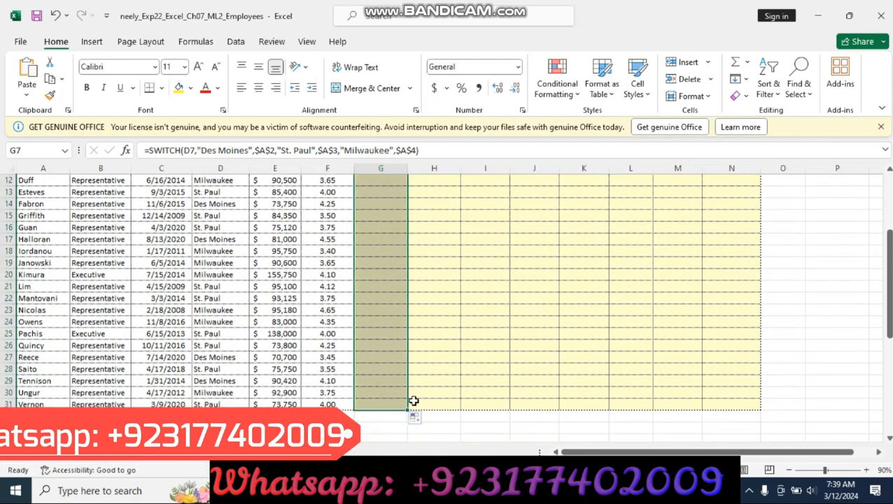
Switch to the Word instructions and highlight the whole step 3 row in yellow
key("alt+Tab")
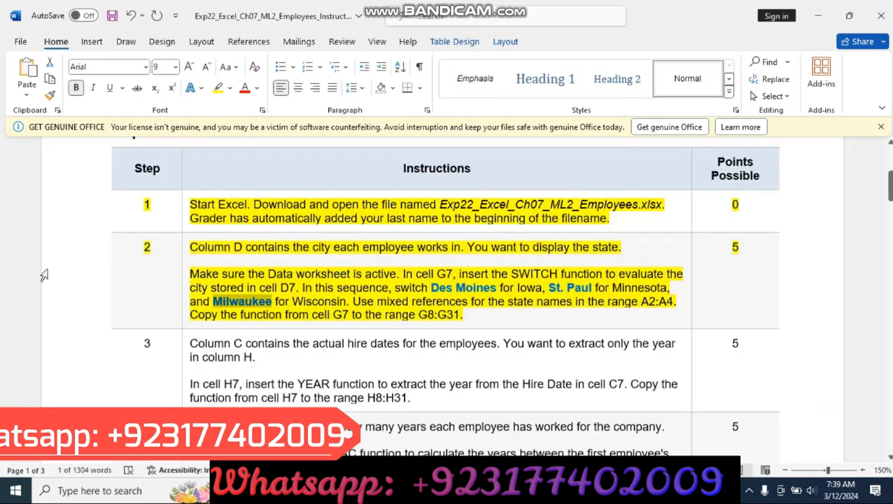
left_click(92, 362)
left_click(153, 340)
scroll(297, 264, "down", 3)
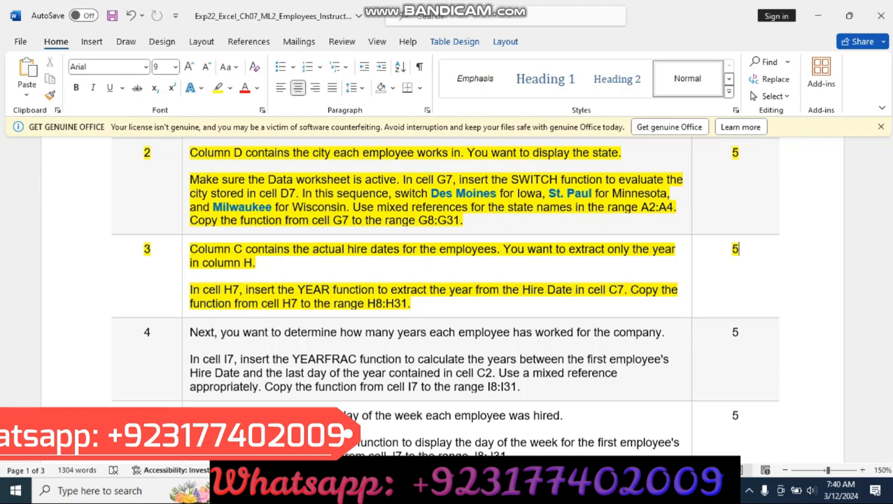
Switch to Excel and start a YEAR function in cell H7 of the Year Hired column
key("alt+Tab")
scroll(536, 327, "up", 5)
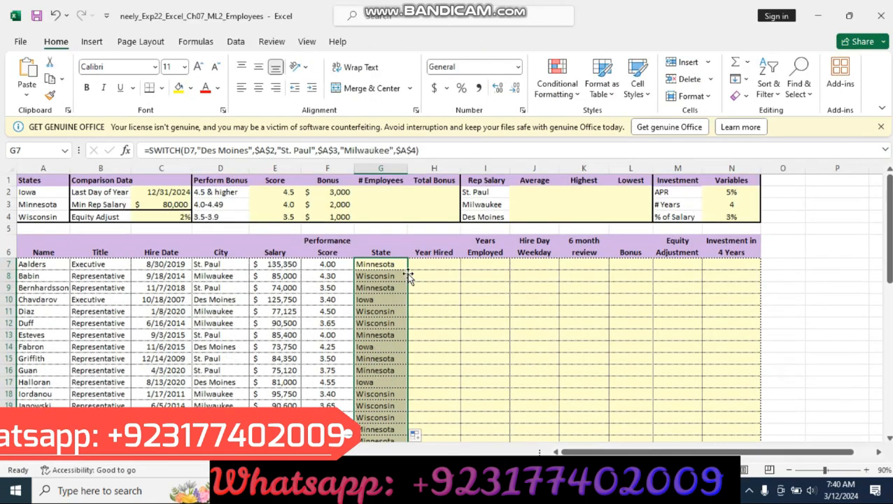
left_click(428, 264)
type("=")
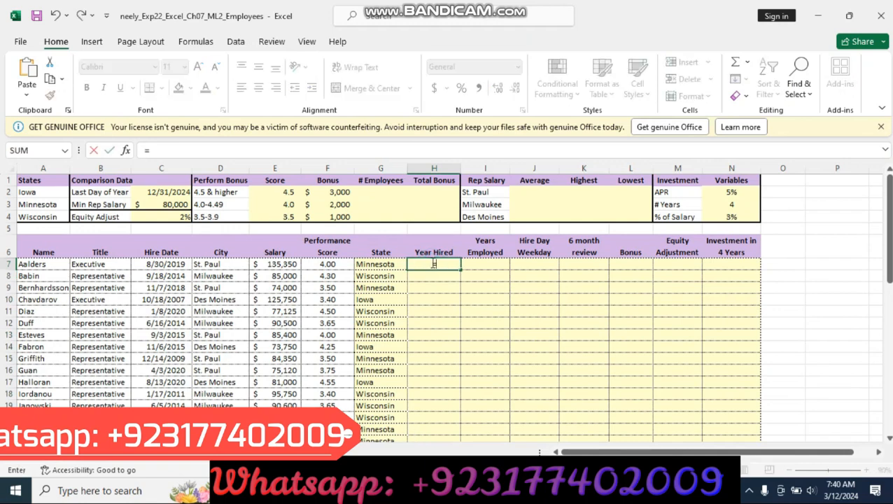
type("year")
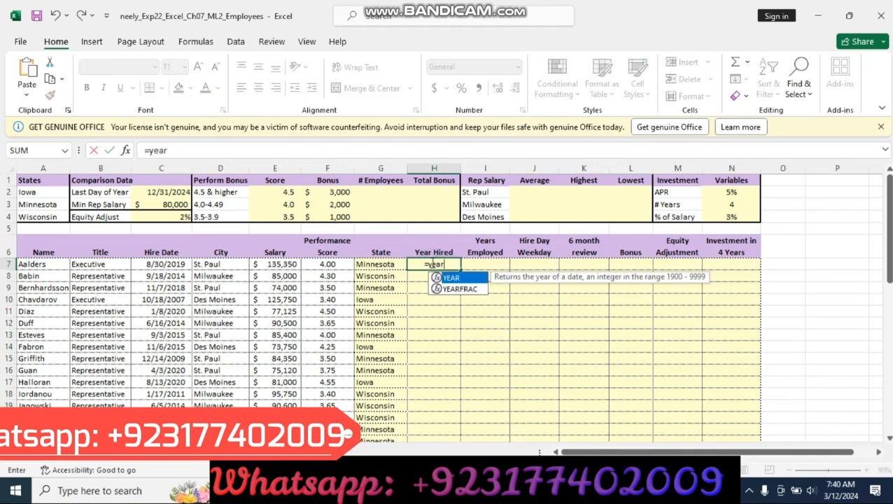
type(")")
key("BackSpace")
key("Escape")
key("BackSpace")
type("(")
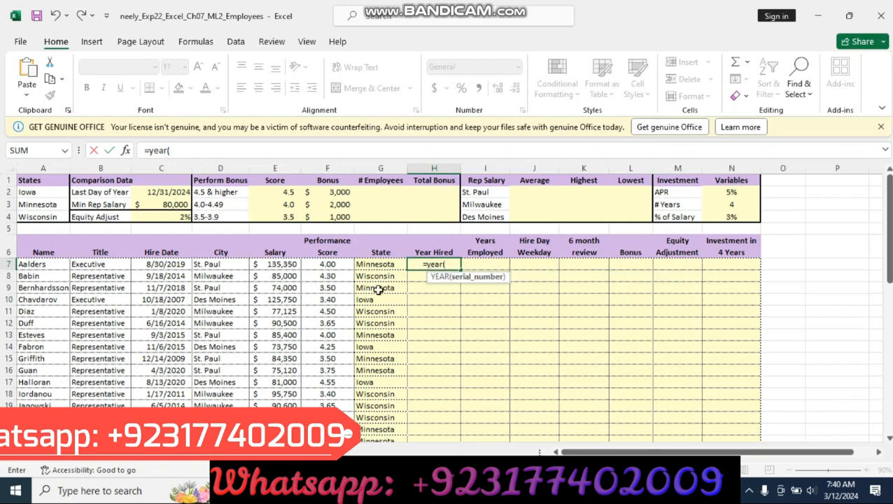
Use the hire date in cell C7 as the YEAR function's argument and complete the formula
key("alt+Tab")
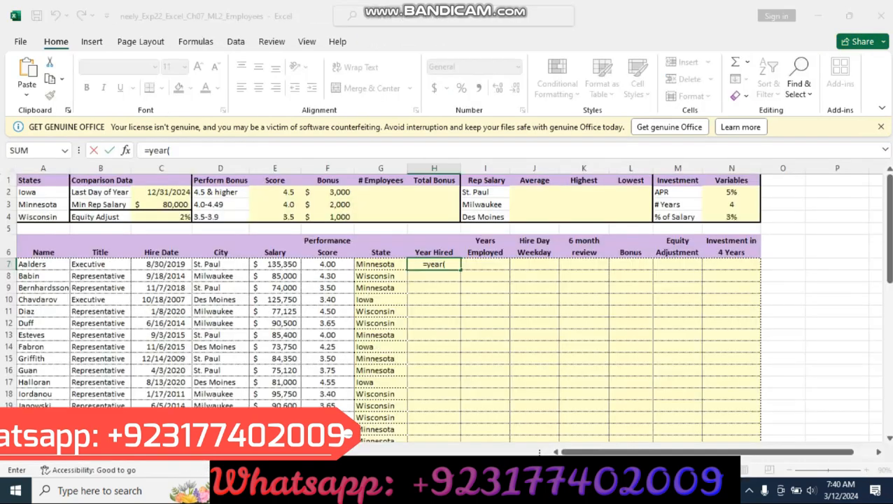
key("alt+Tab")
left_click(165, 266)
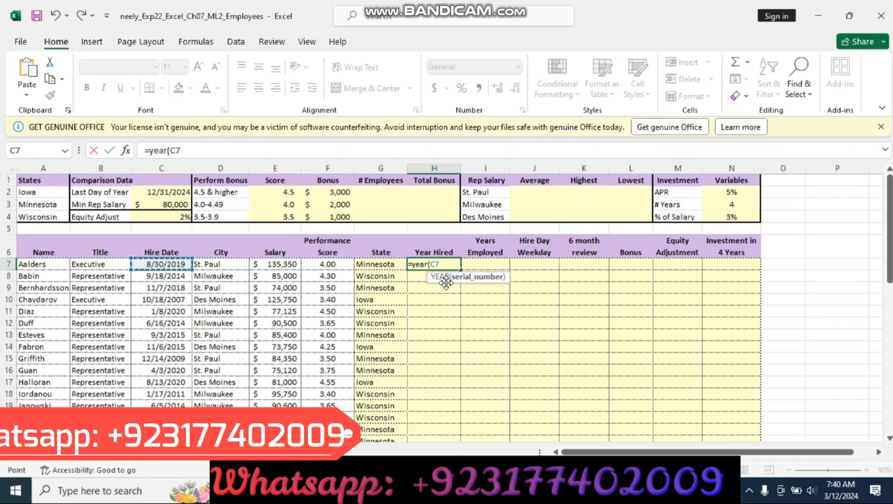
type(")")
key("Return")
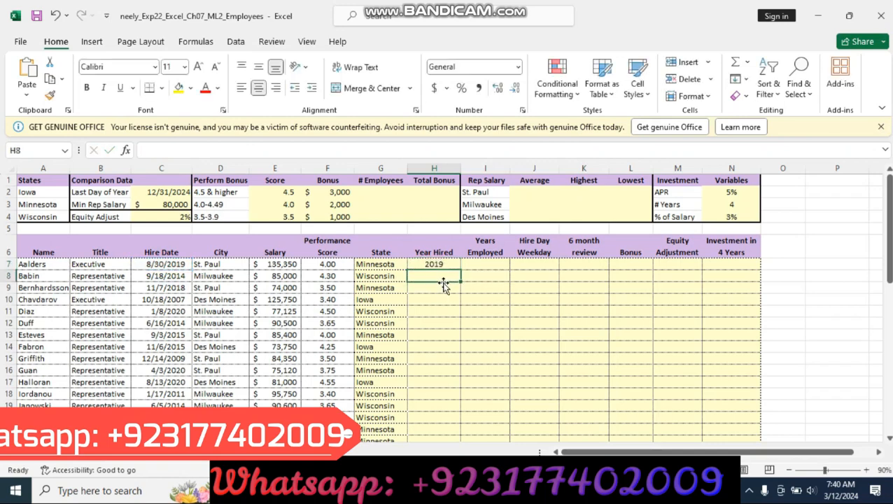
Copy the YEAR formula from cell H7 to the range H8:H31, checking the range in the Word instructions
left_click(446, 264)
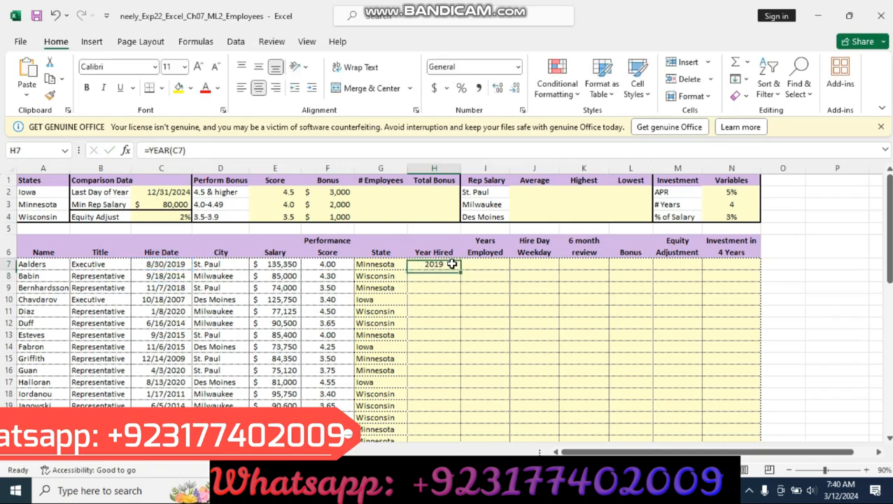
key("alt+Tab")
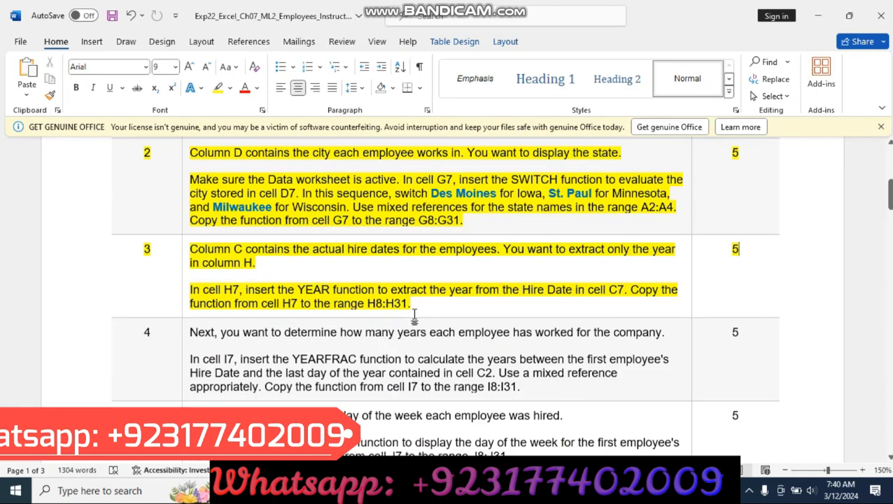
key("alt+Tab")
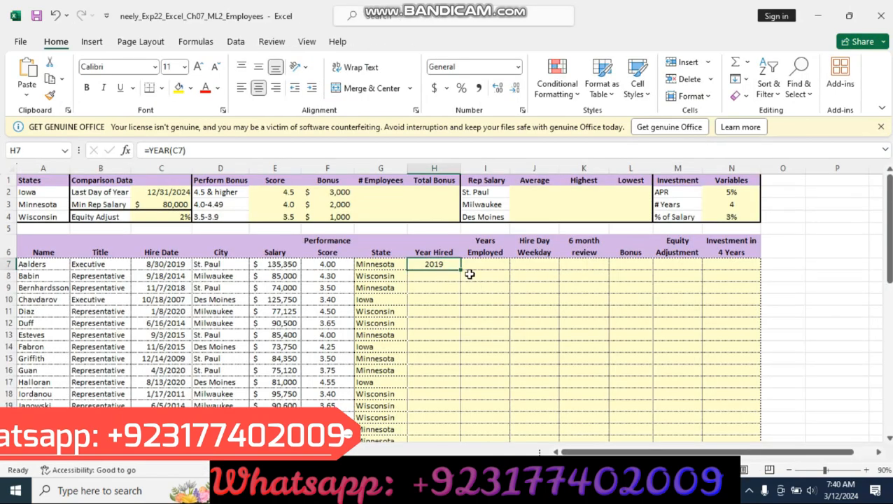
left_click_drag(459, 270, 440, 414)
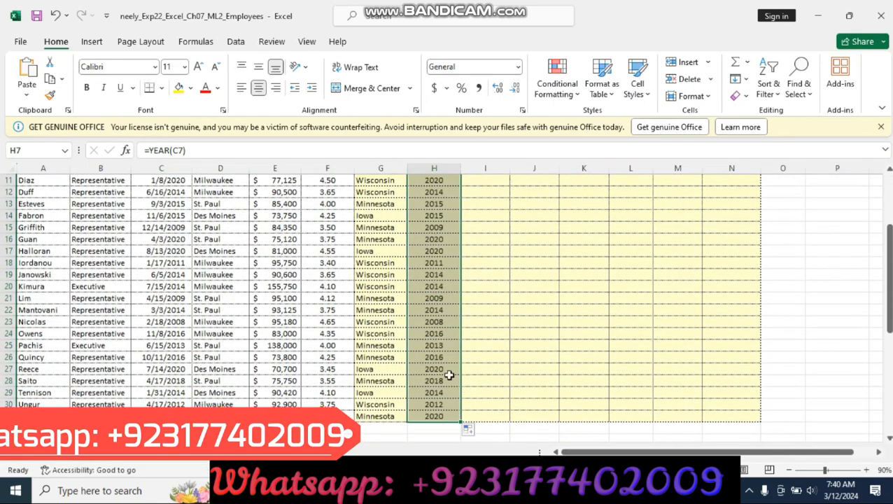
scroll(449, 374, "up", 4)
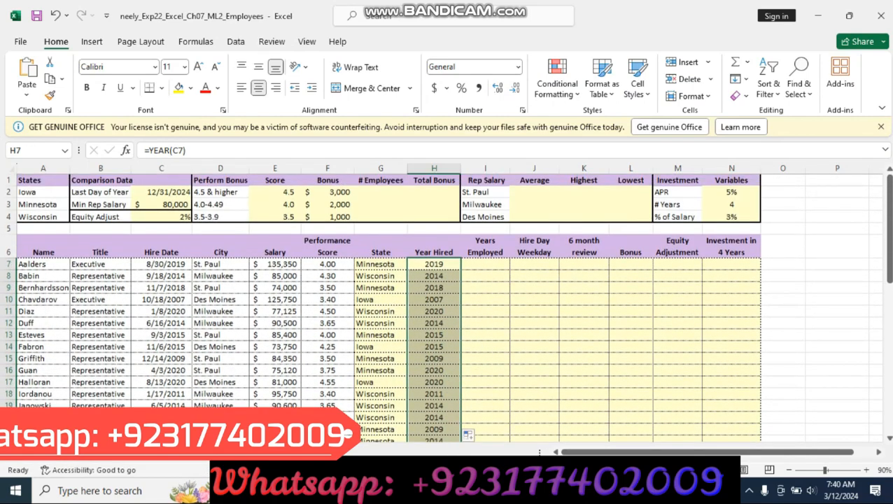
Switch to the Word instructions and highlight the whole step 4 row in yellow
key("alt+Tab")
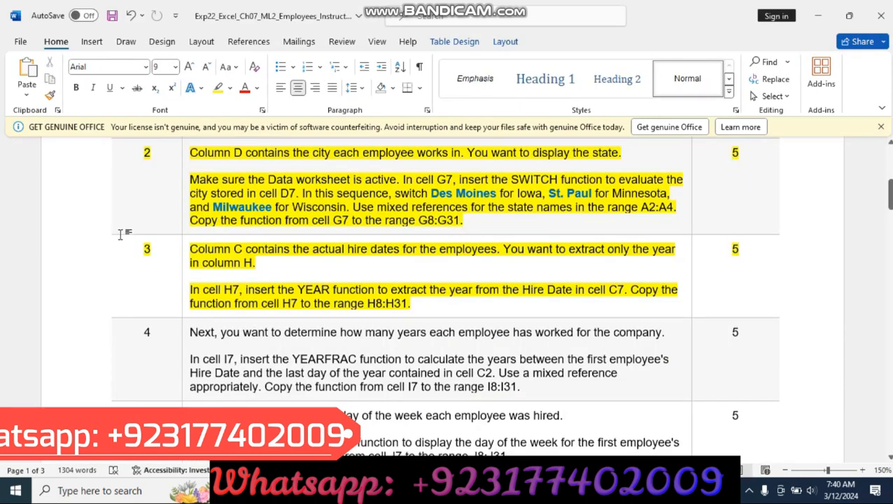
left_click(71, 361)
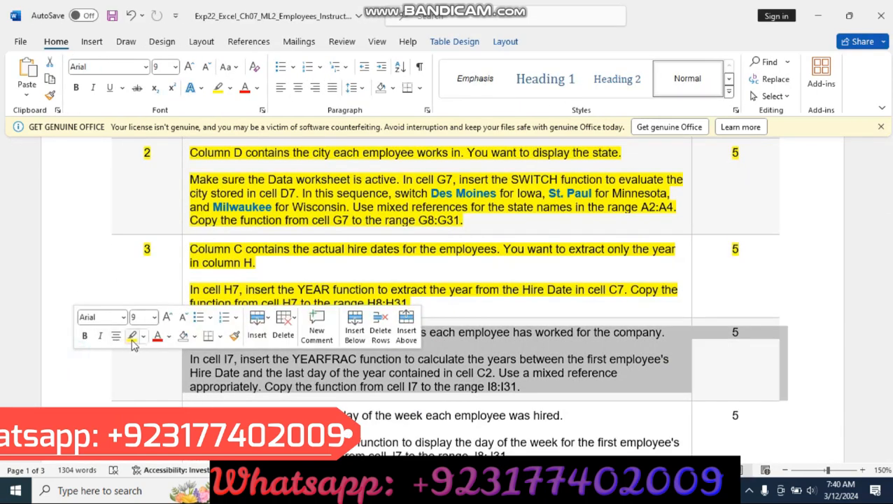
left_click(132, 335)
scroll(130, 338, "down", 1)
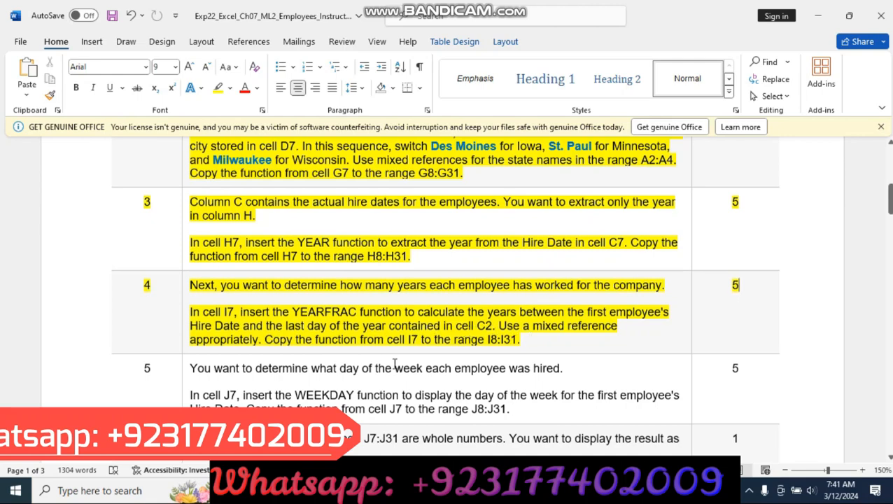
Switch to Excel and start a YEARFRAC function in cell I7 with the hire date in C7 as the start date
key("alt+Tab")
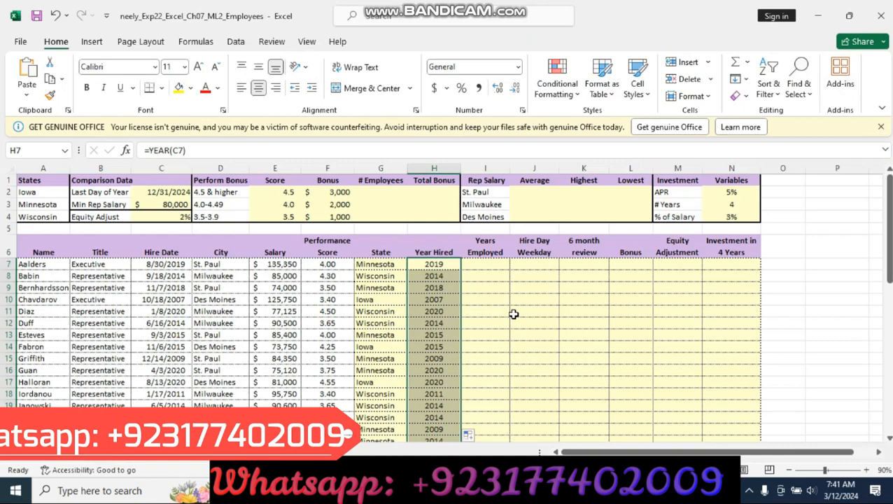
left_click(479, 266)
type("=")
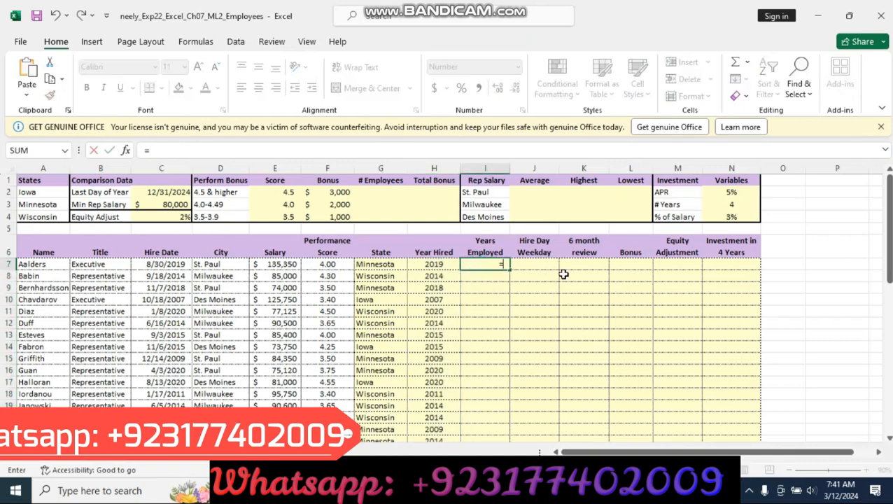
type("yea")
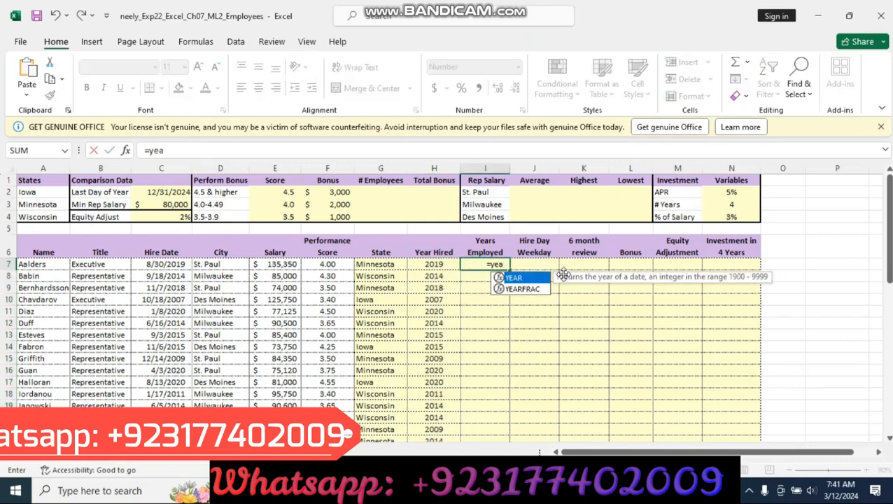
double_click(532, 290)
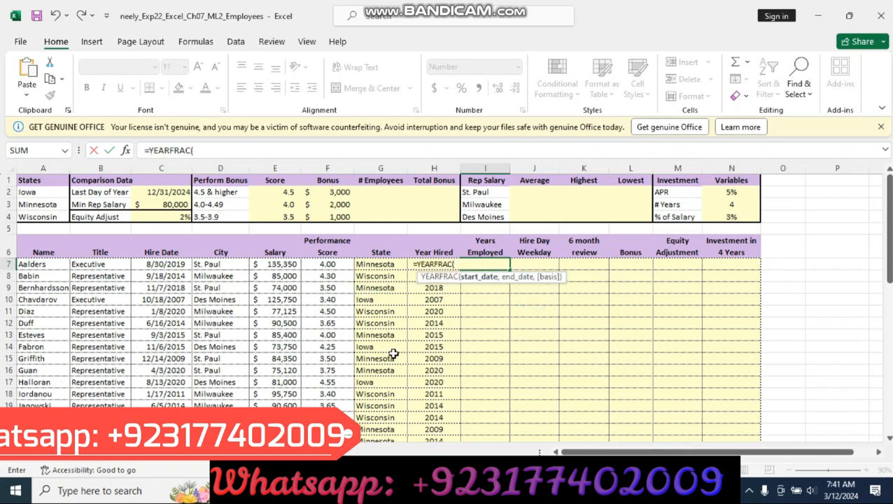
key("alt+Tab")
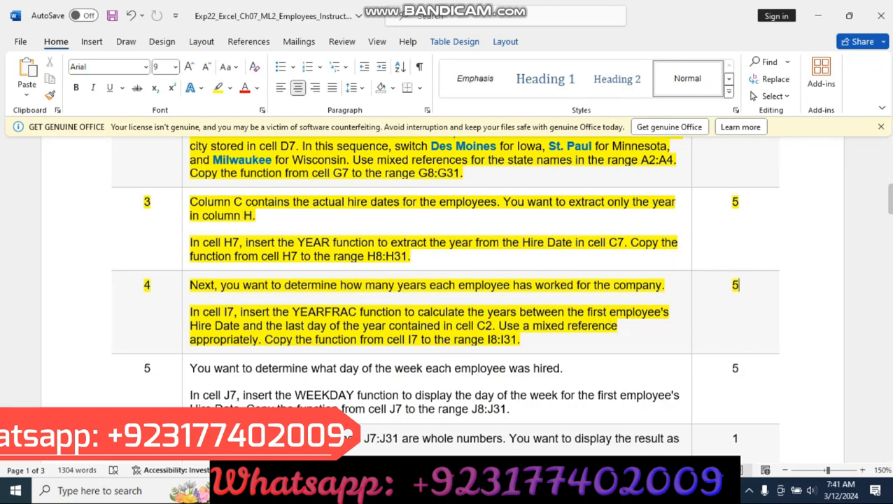
key("alt+Tab")
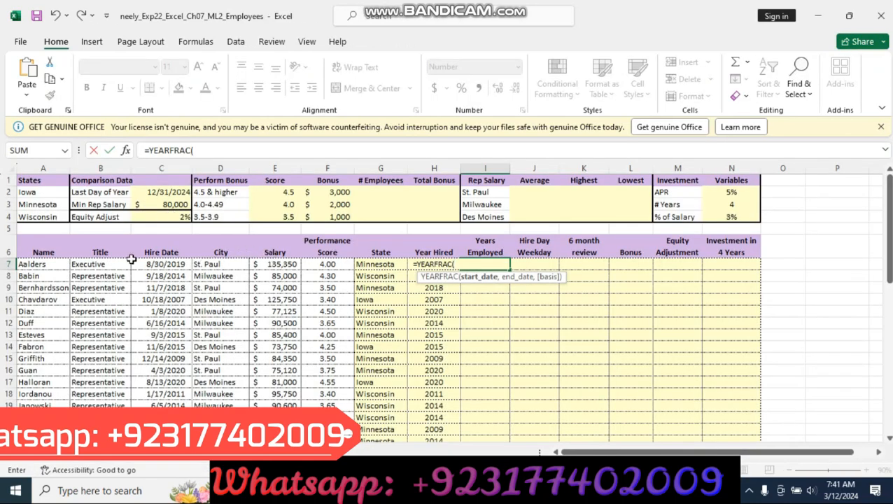
left_click(154, 264)
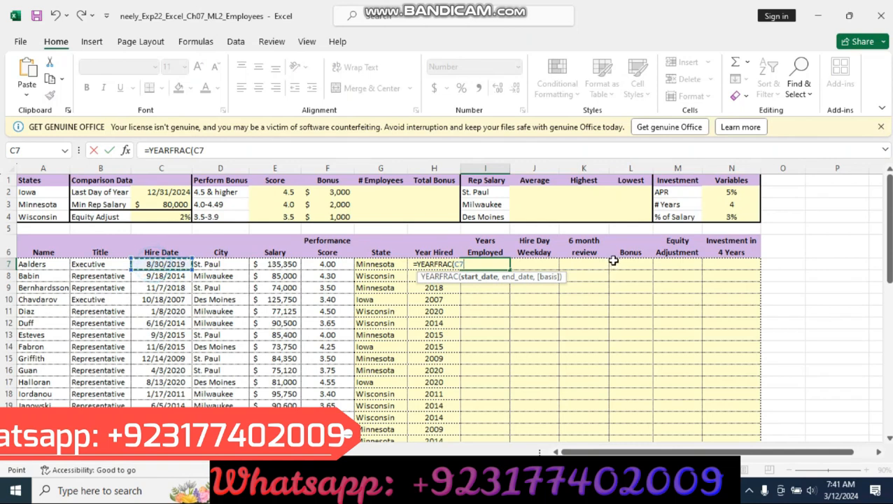
type(",")
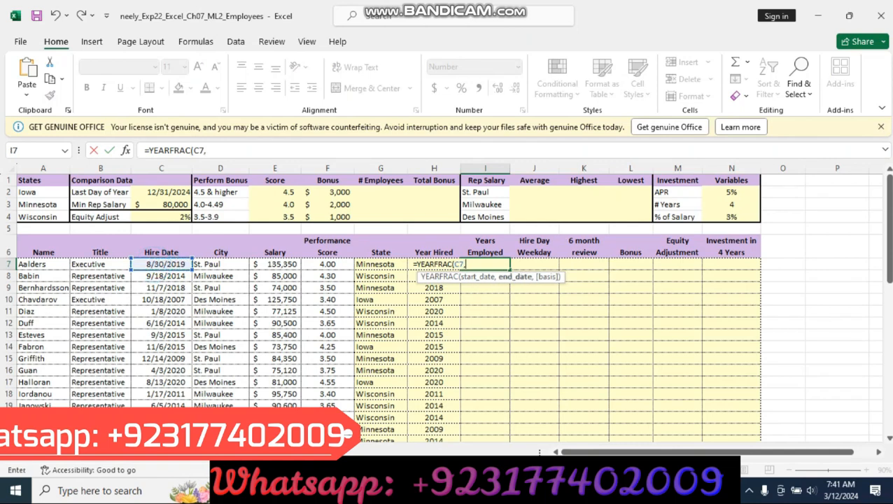
Check step 4 in the Word instructions and use cell C2 as the YEARFRAC end date, made absolute as $C$2
key("alt+Tab")
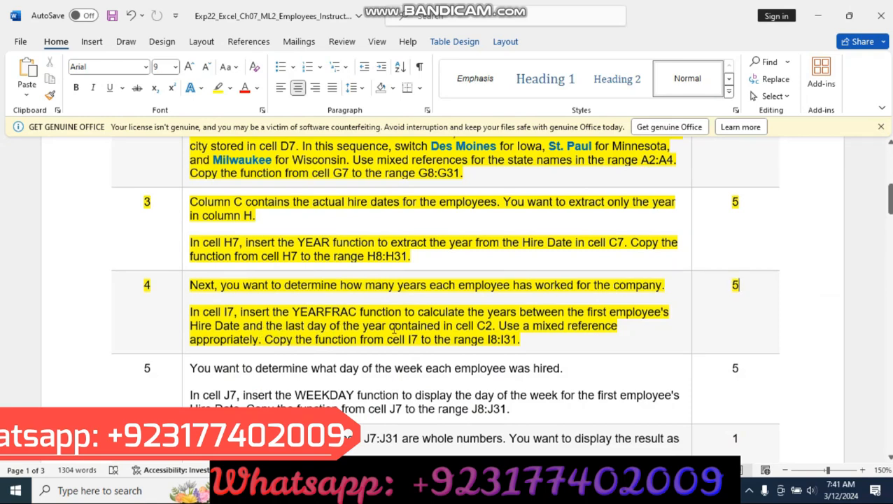
key("alt+Tab")
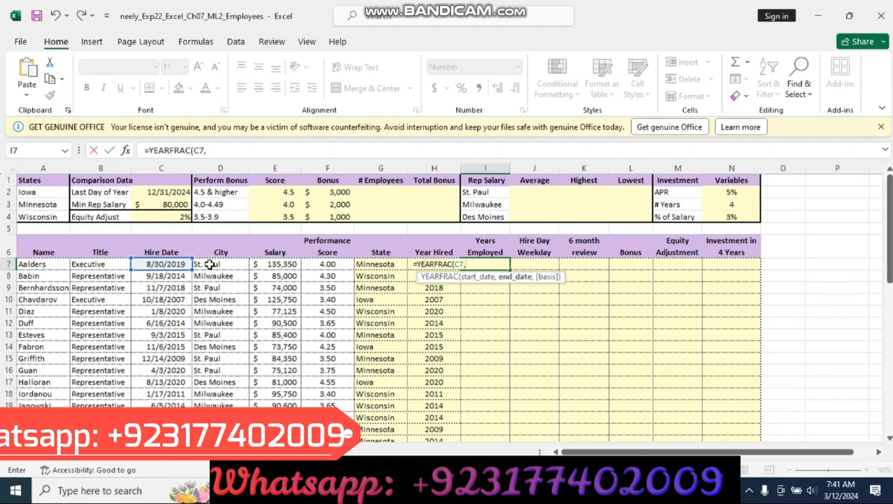
left_click(169, 192)
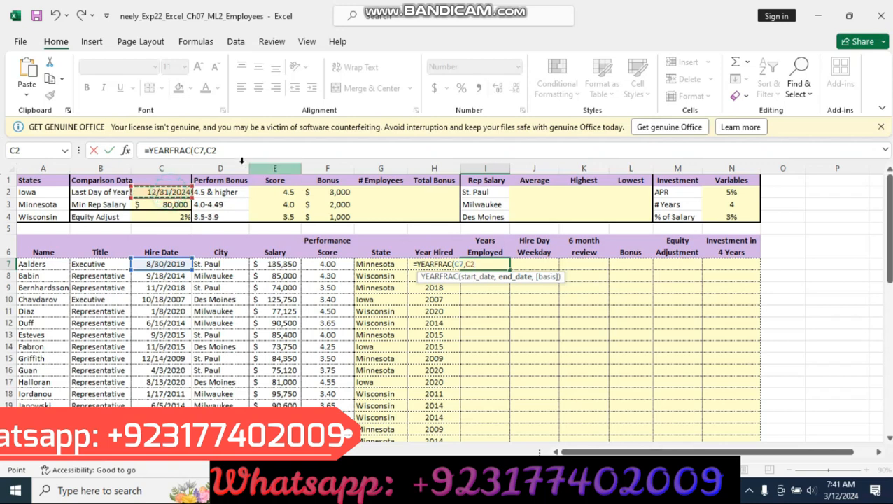
left_click(212, 151)
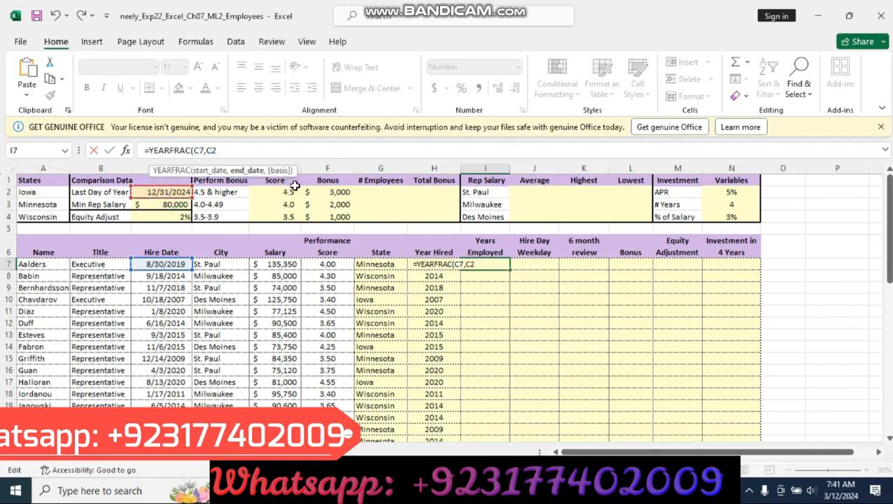
key("F4")
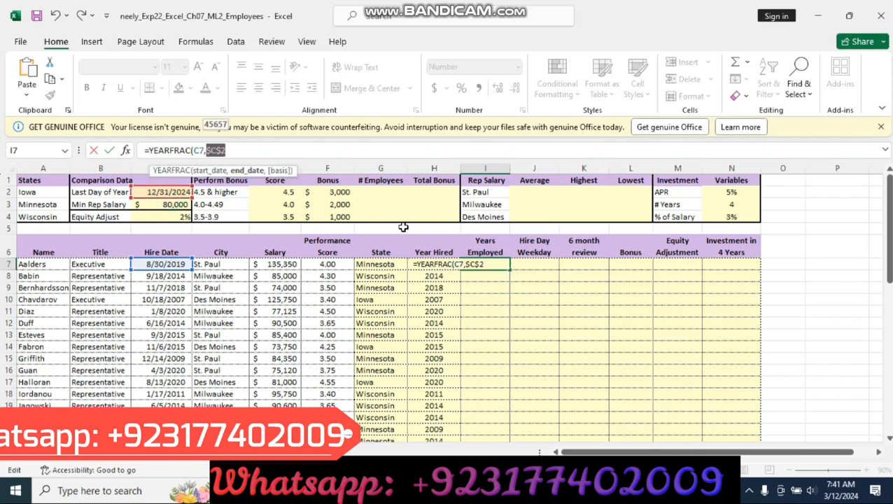
left_click(270, 152)
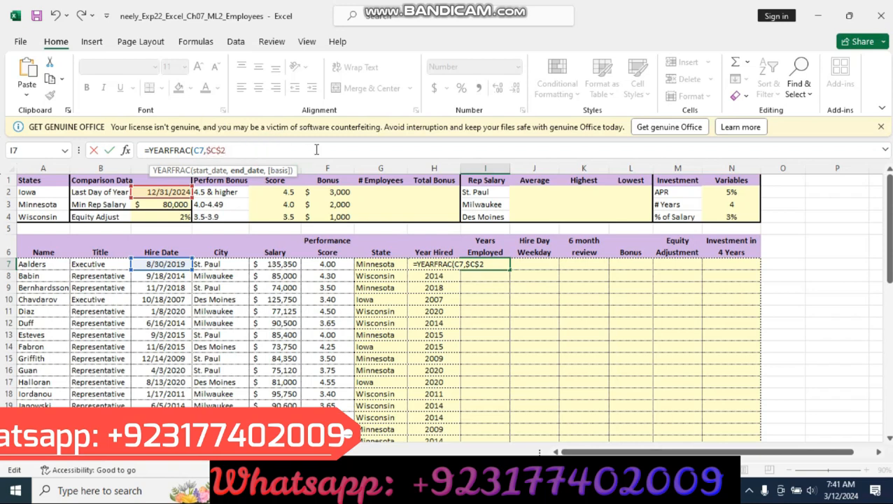
Recheck the Word instructions and complete the YEARFRAC formula in I7 without a basis argument, as =YEARFRAC(C7,$C$2)
type(",")
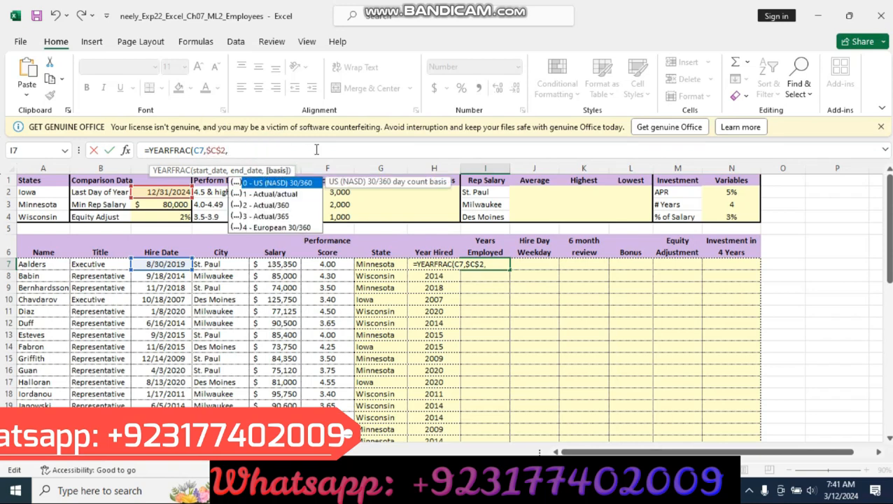
key("alt+Tab")
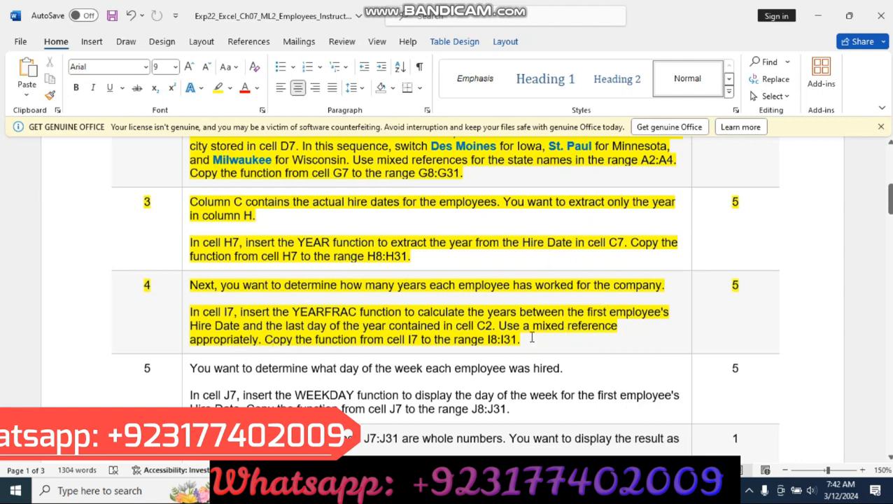
left_click(482, 491)
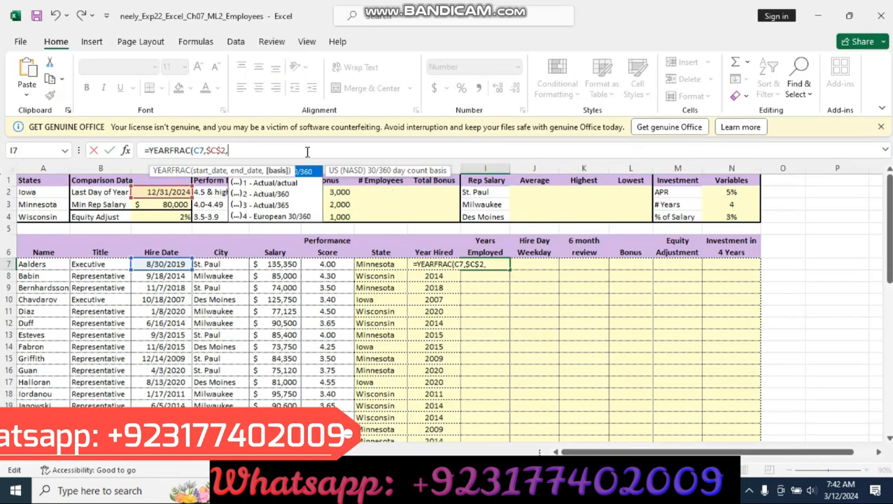
left_click(306, 151)
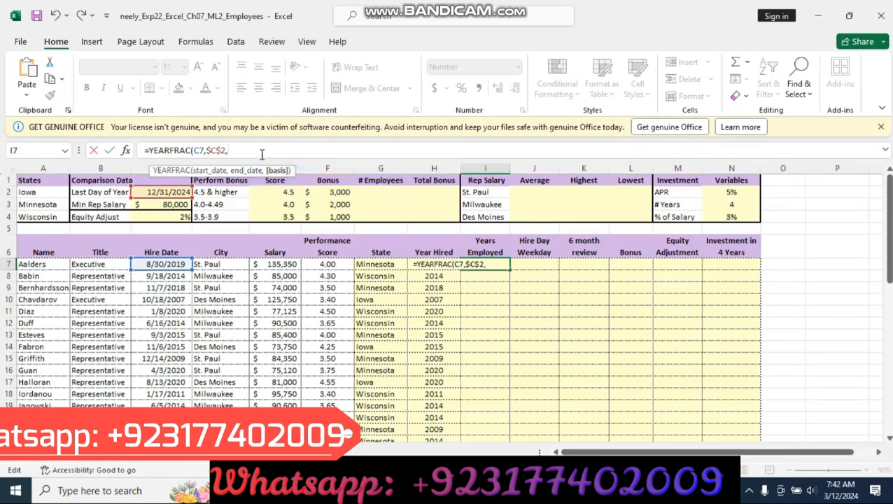
key("BackSpace")
type(")")
key("Return")
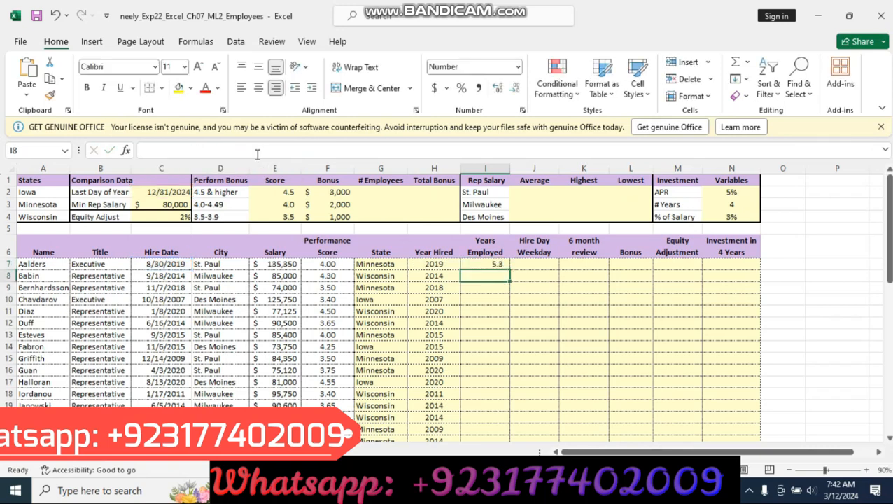
Copy the YEARFRAC formula from cell I7 to the range I8:I31, checking the range in the Word instructions
left_click(486, 264)
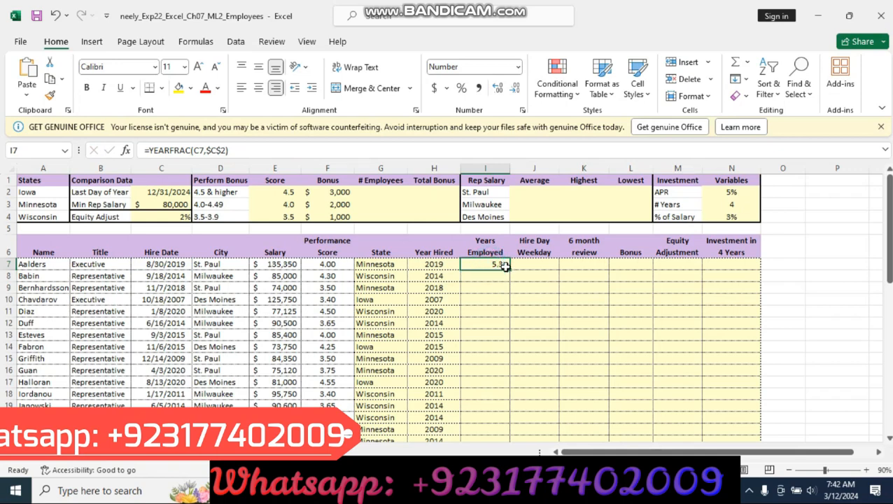
key("alt+Tab")
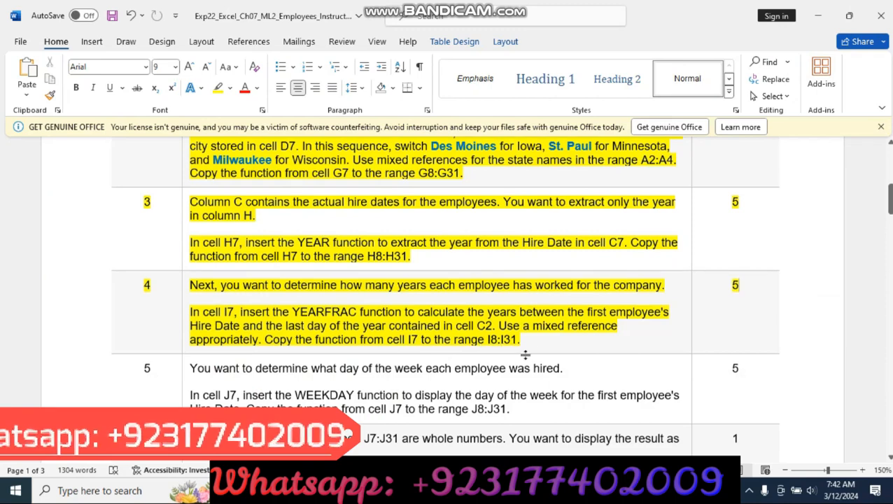
key("alt+Tab")
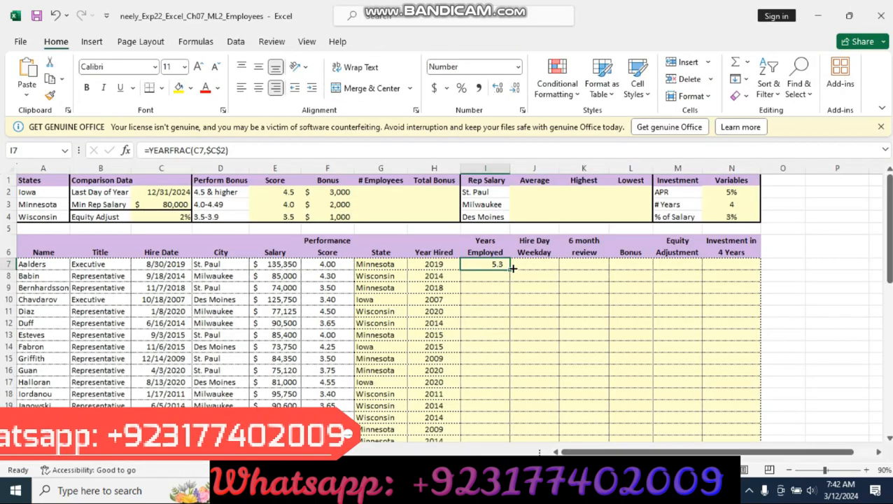
left_click_drag(509, 269, 509, 454)
left_click_drag(496, 415, 495, 416)
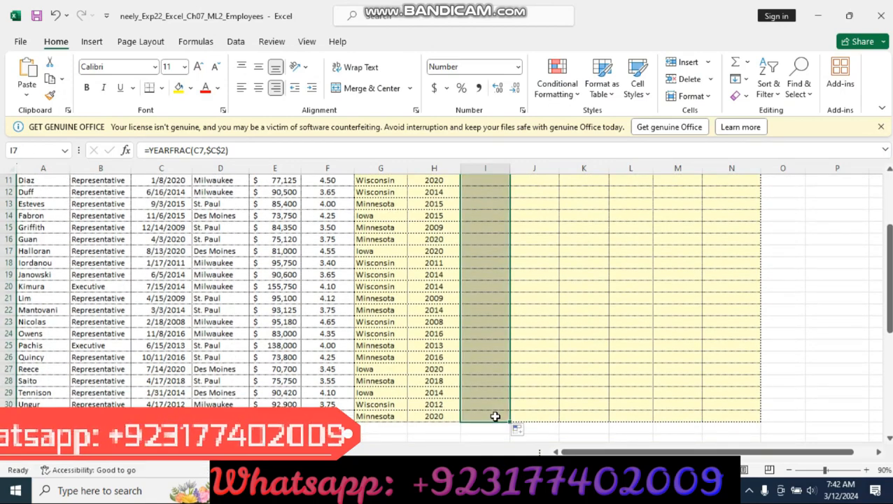
scroll(494, 405, "up", 4)
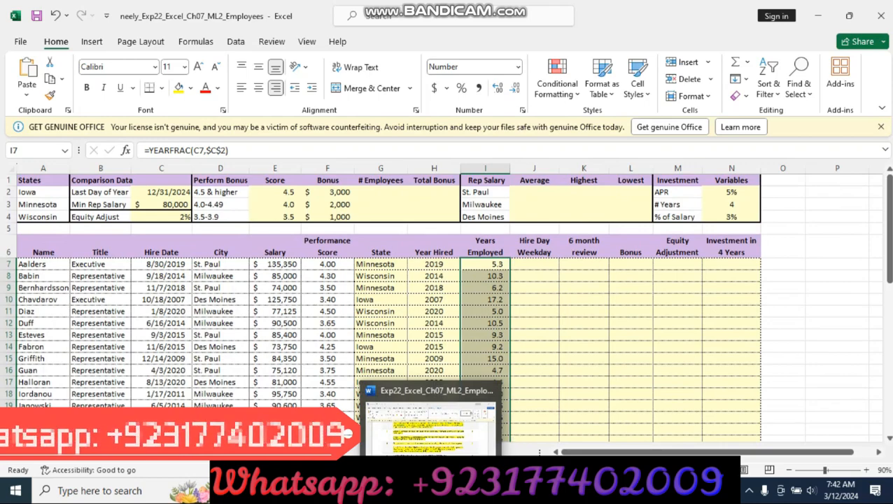
Switch to the Word instructions, highlight the whole step 5 row in yellow and read its WEEKDAY task
left_click(434, 490)
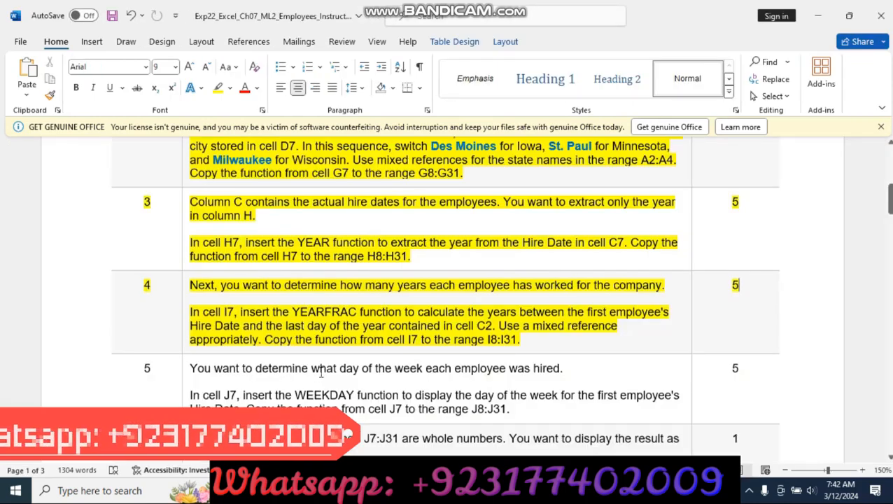
left_click(79, 386)
left_click(143, 365)
scroll(277, 259, "down", 3)
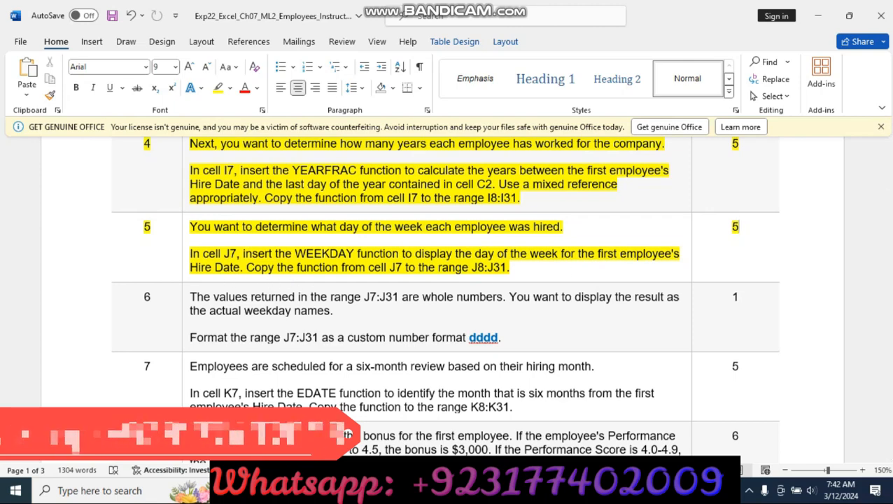
Switch to Excel and enter =WEEKDAY(C7) in cell J7 of the Hire Day Weekday column, without a return type
mouse_move(463, 490)
left_click(516, 430)
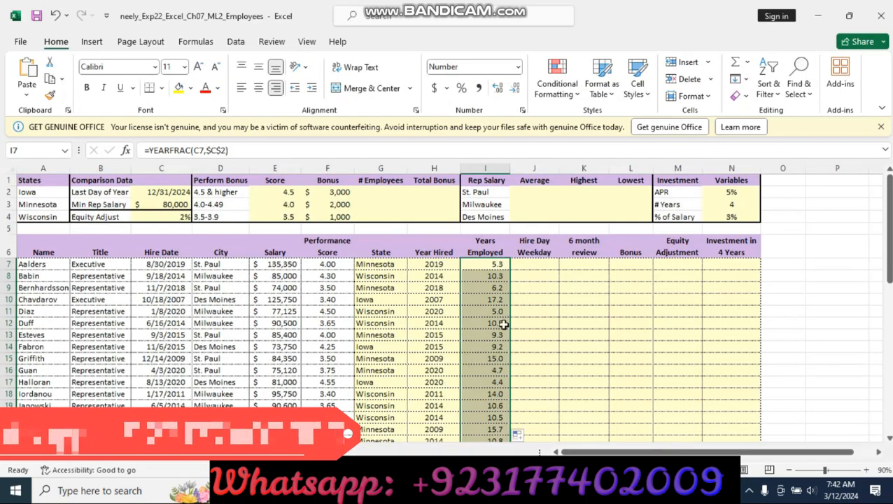
left_click(534, 263)
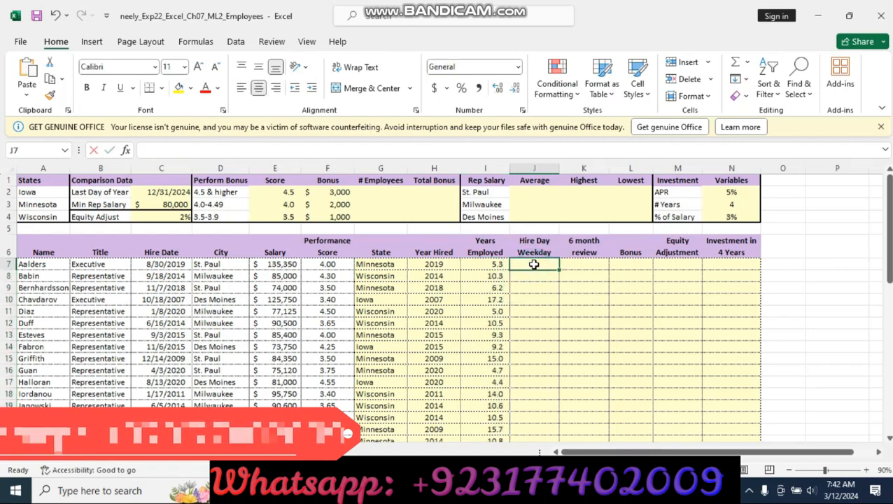
type("=week")
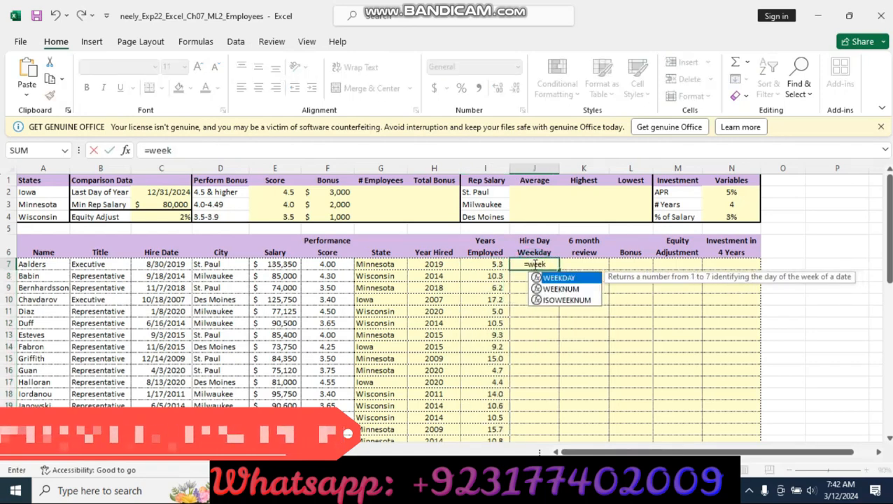
type("day")
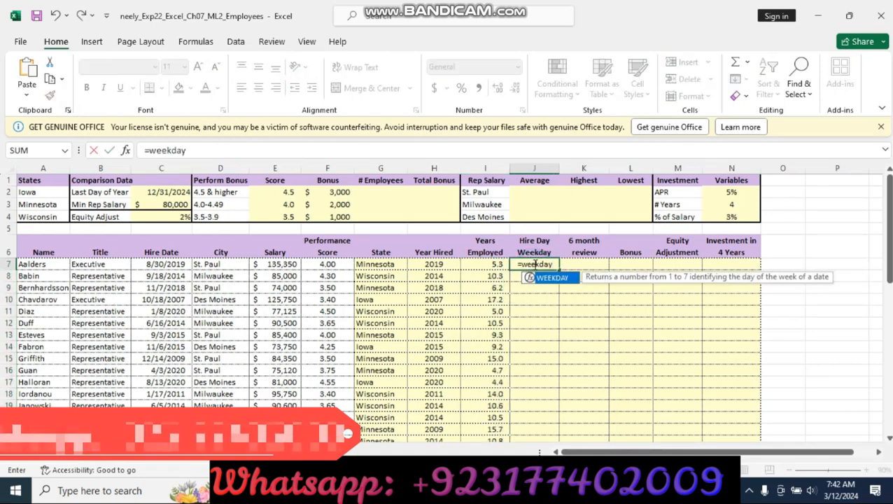
type("(")
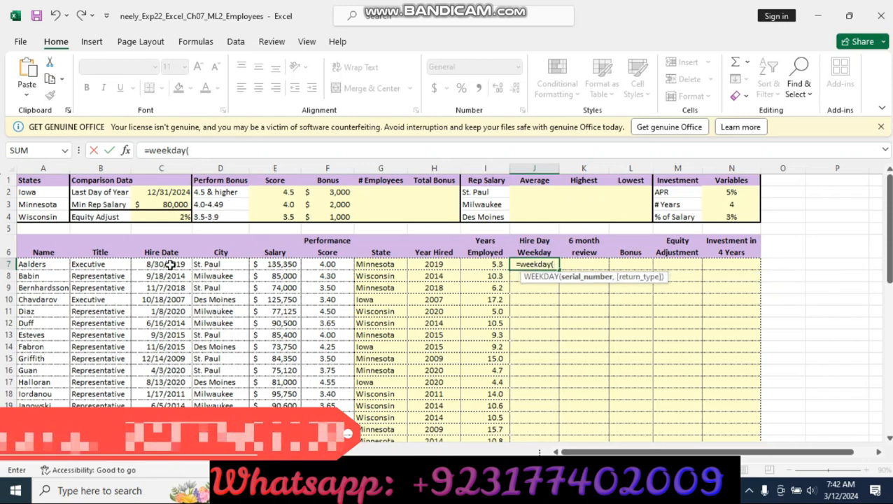
left_click(156, 267)
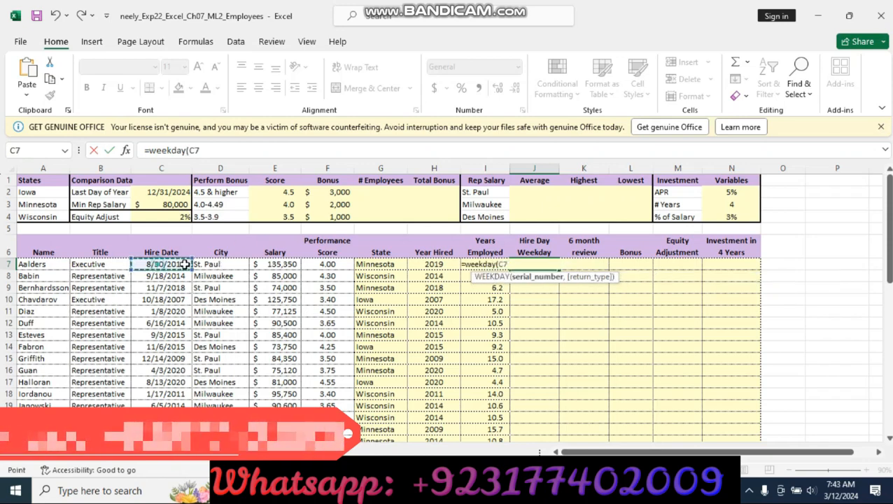
type(",")
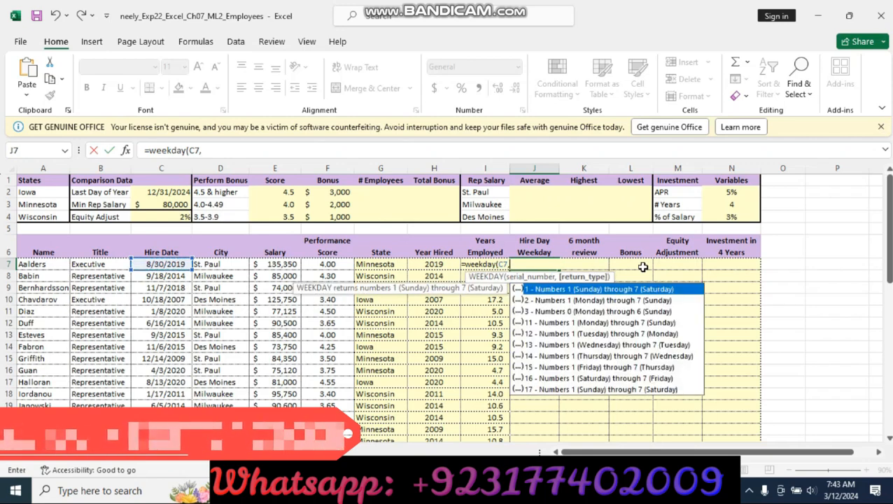
key("BackSpace")
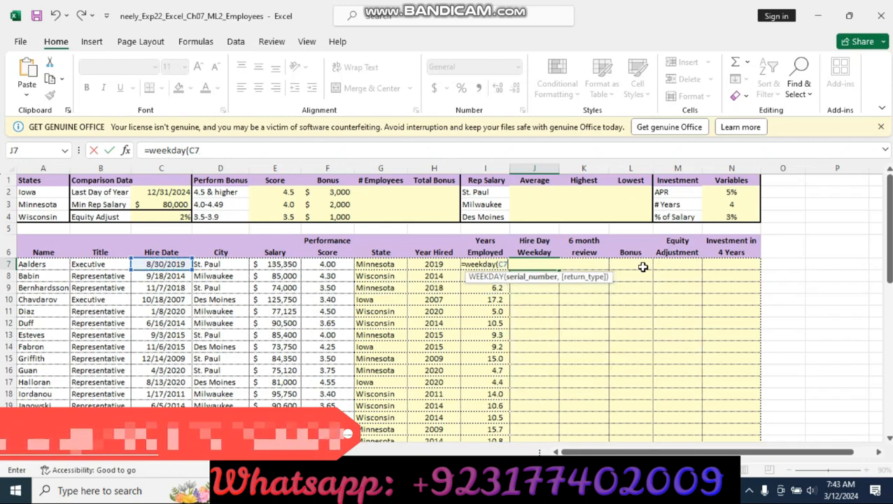
type(")")
key("Return")
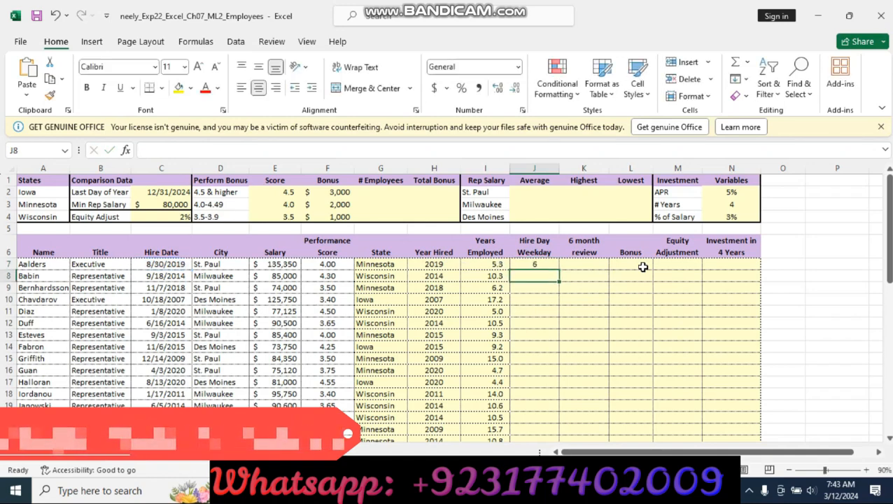
Copy the WEEKDAY formula from cell J7 to the range J8:J31, checking the range in the Word instructions
left_click(534, 264)
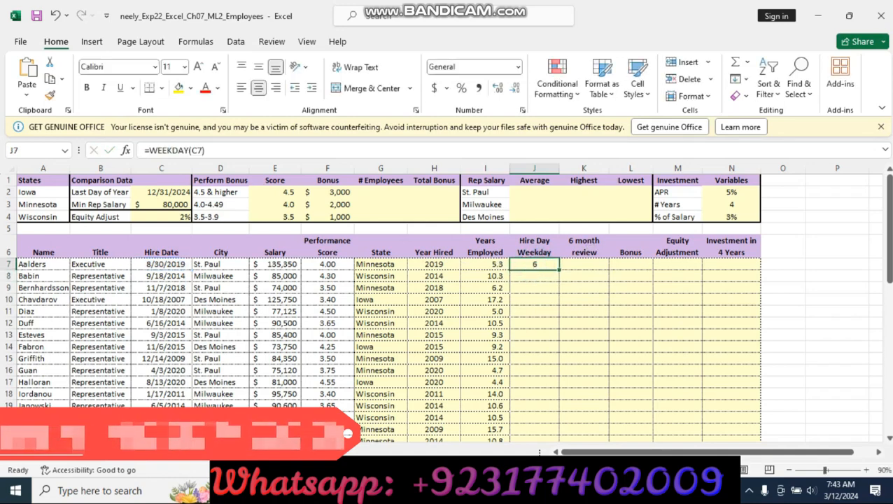
key("alt+Tab")
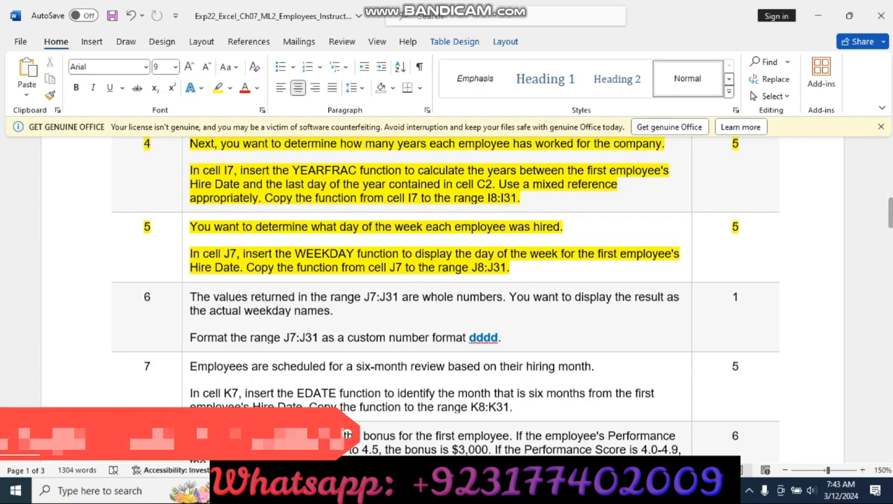
left_click(514, 490)
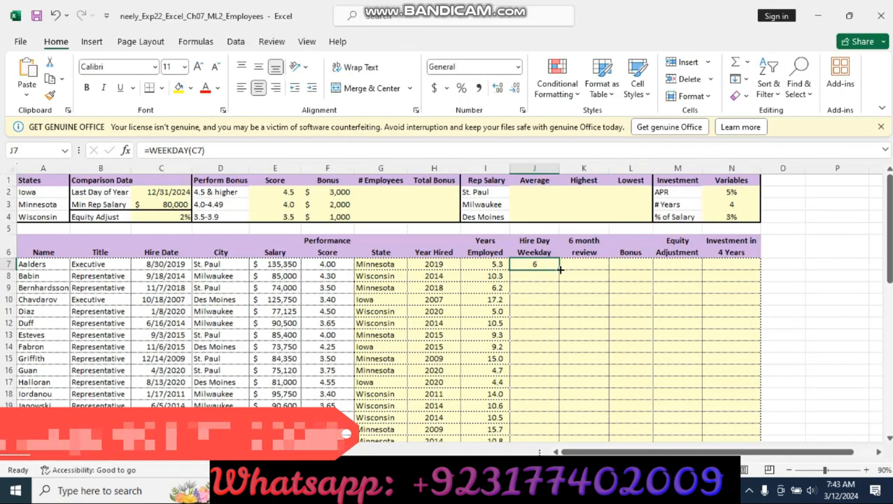
left_click_drag(557, 268, 552, 395)
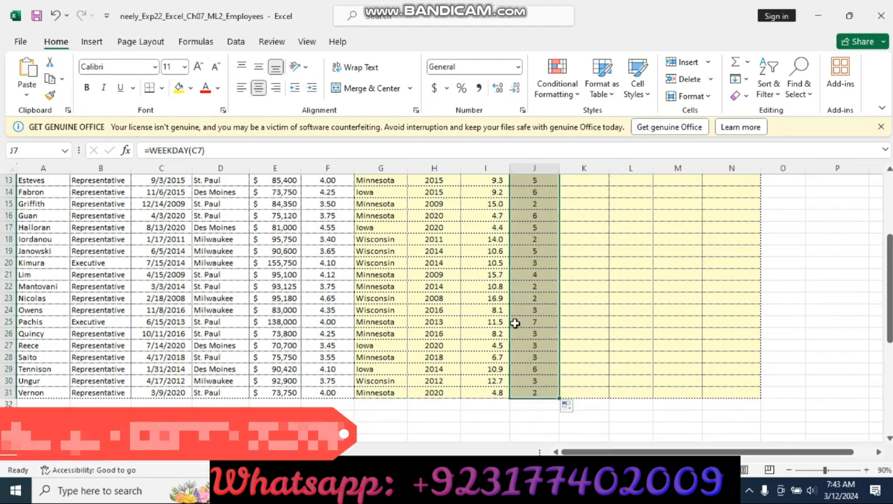
Switch to the Word instructions, highlight the whole step 6 row in yellow and read its number format task
left_click(420, 490)
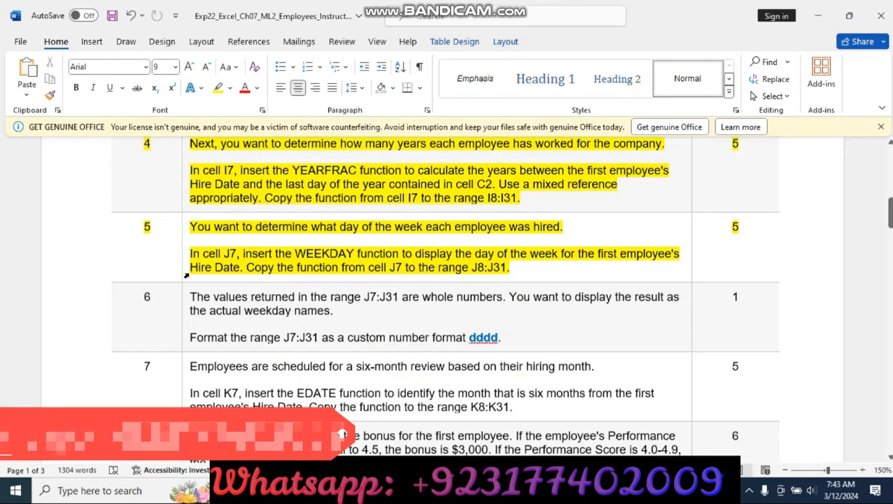
left_click(58, 313)
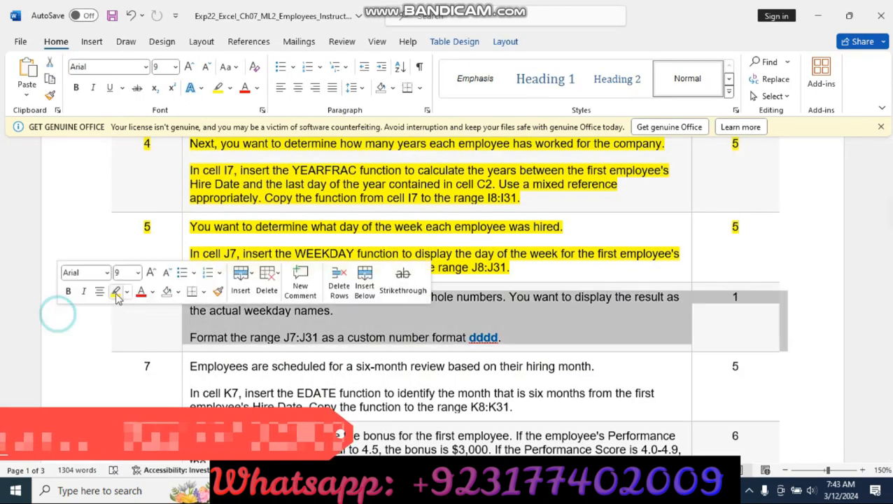
left_click(116, 293)
scroll(479, 281, "down", 1)
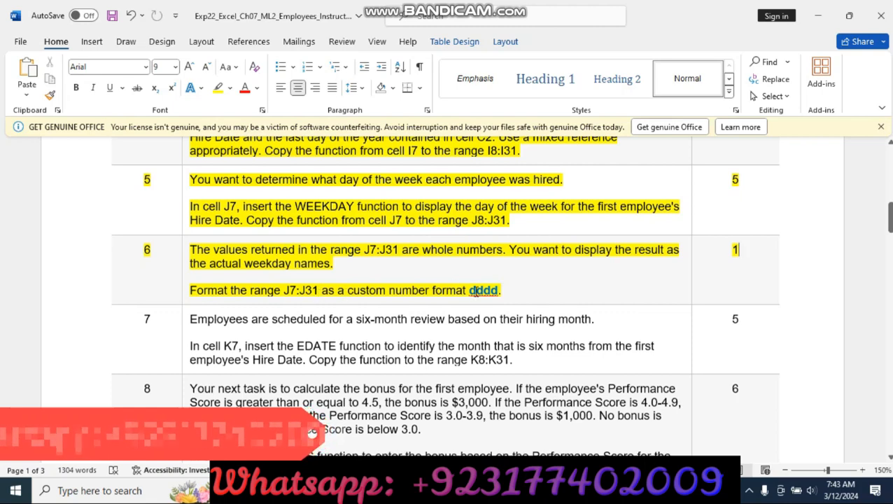
Switch to Excel and apply the custom number format dddd to the Hire Day Weekday range J7:J31
key("alt+Tab")
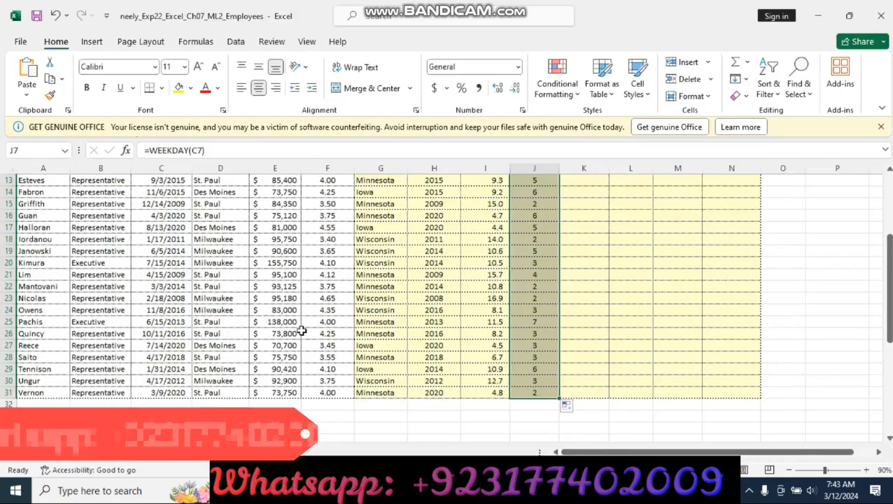
scroll(336, 297, "up", 4)
key("ctrl+1")
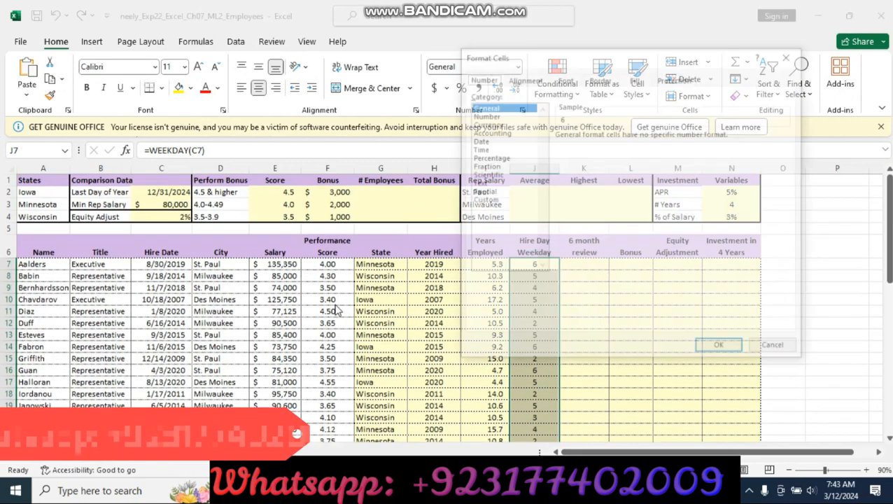
left_click(494, 200)
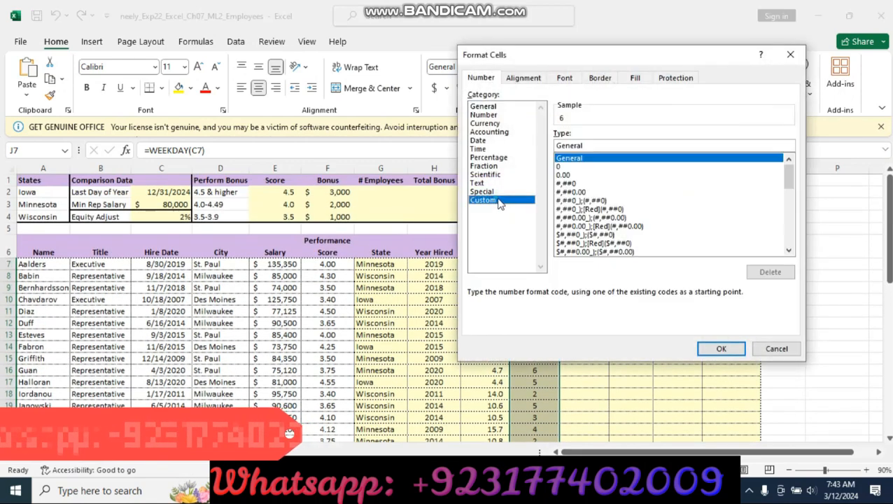
left_click(589, 146)
key("BackSpace")
key("BackSpace")
key("BackSpace")
key("BackSpace")
key("BackSpace")
key("BackSpace")
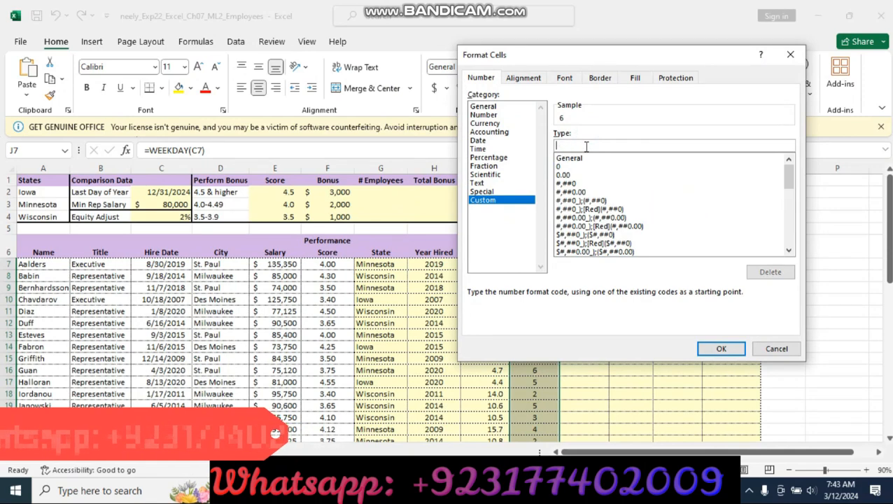
type("dddd")
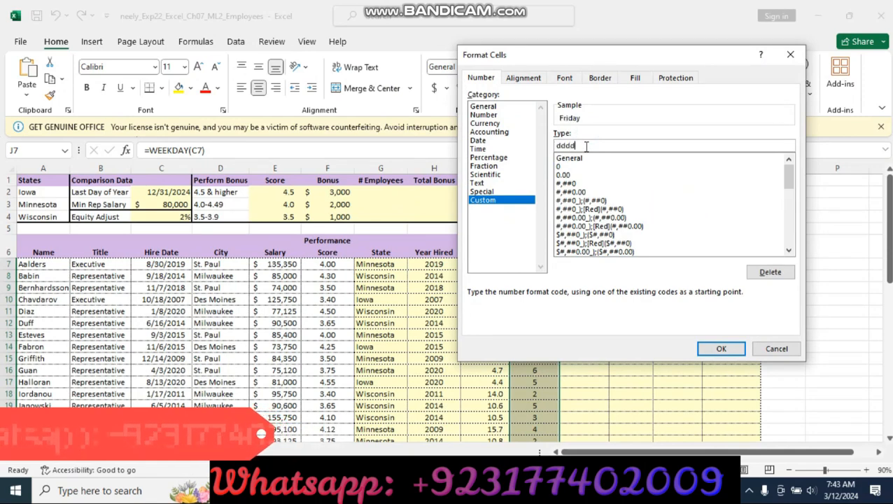
left_click(719, 348)
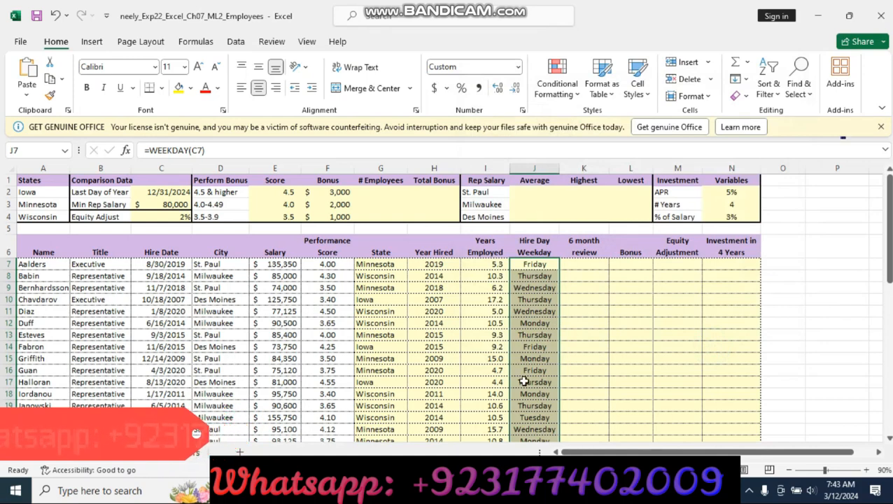
Switch to the Word instructions and look through the remaining steps up to step 21, returning to the document's title
key("alt+Tab")
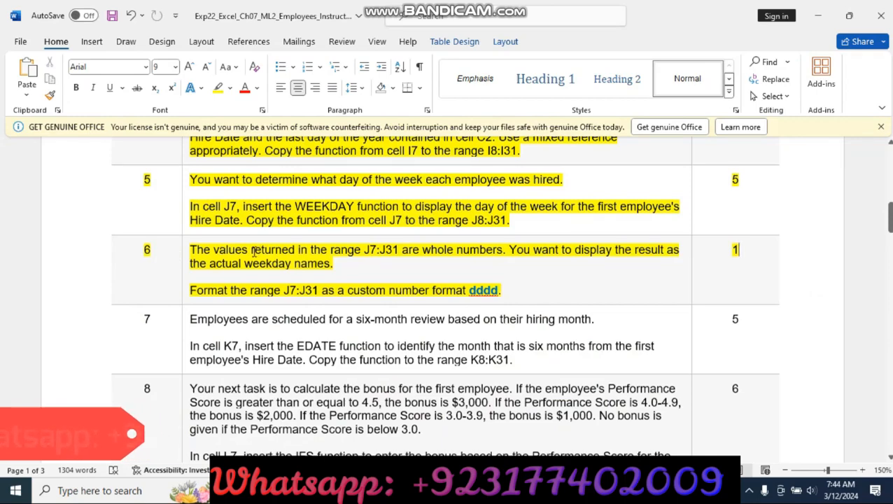
scroll(255, 251, "down", 15)
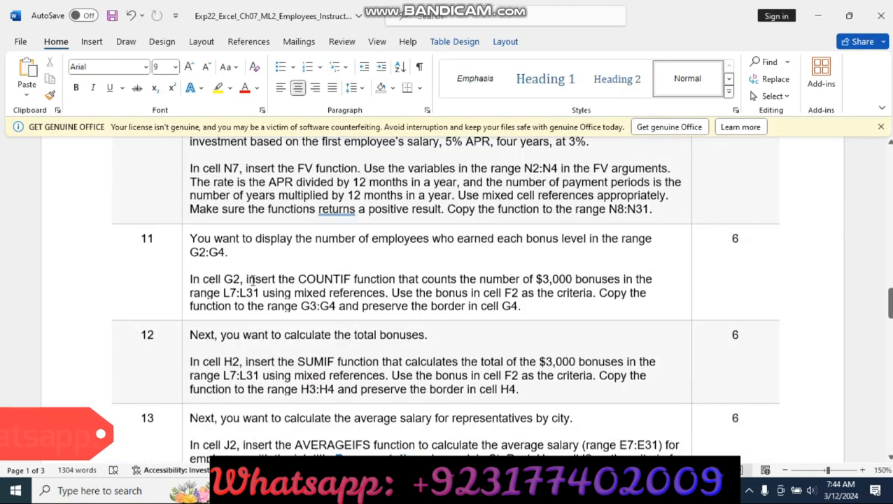
scroll(254, 279, "down", 15)
scroll(294, 267, "up", 4)
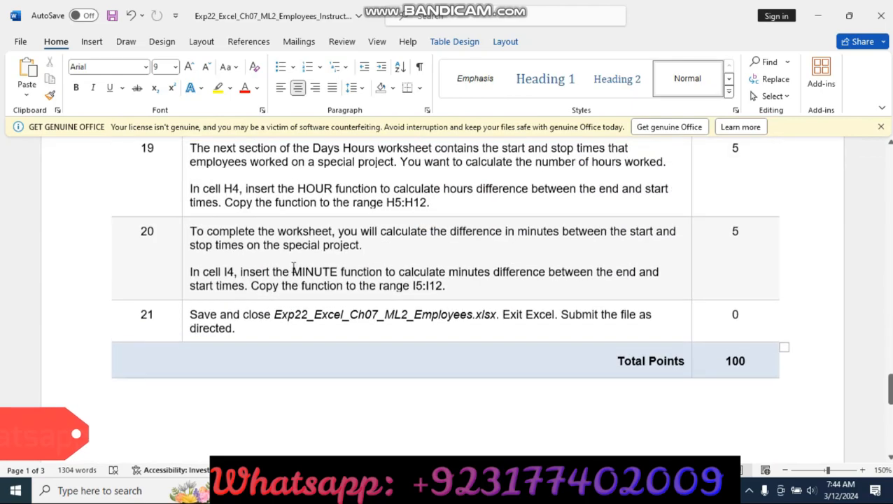
scroll(294, 268, "up", 18)
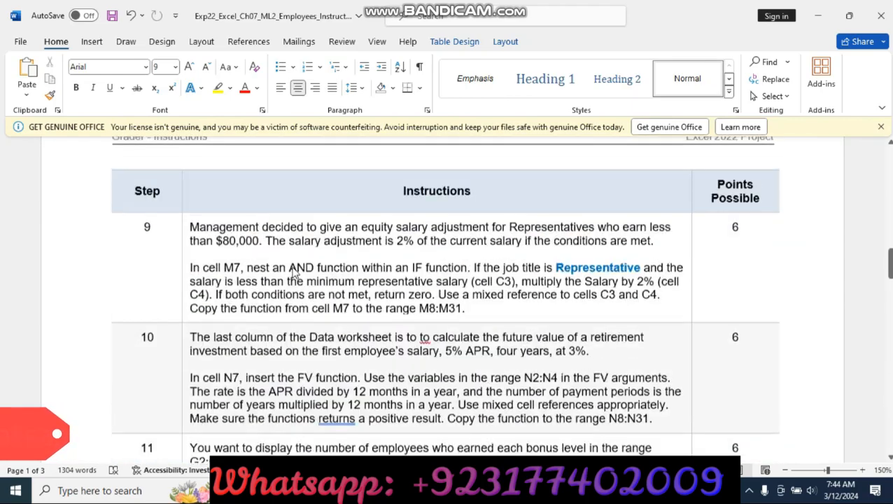
scroll(294, 273, "up", 20)
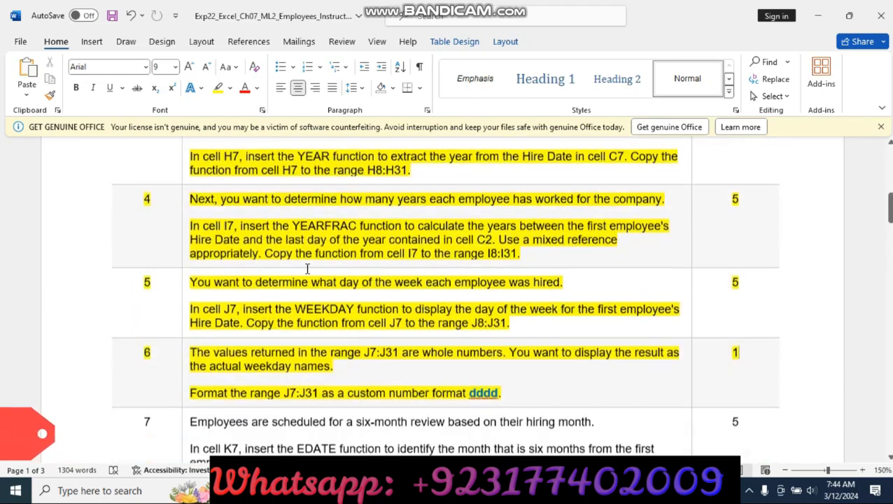
scroll(307, 268, "up", 10)
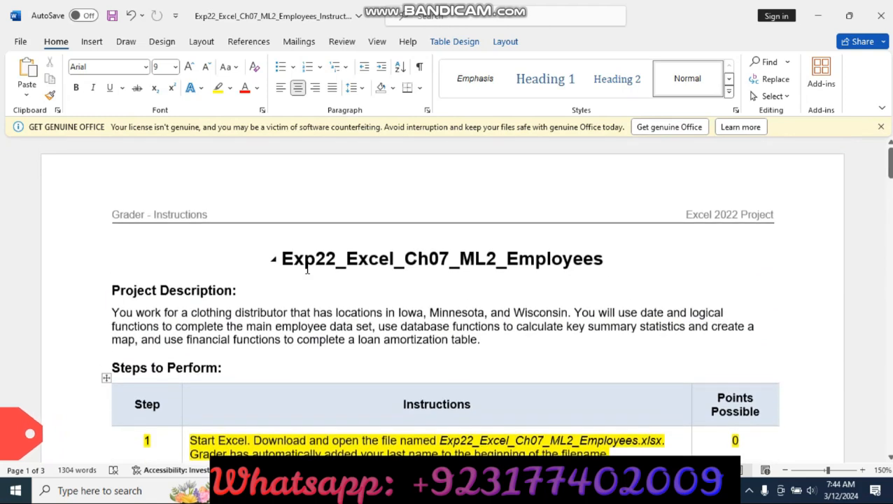